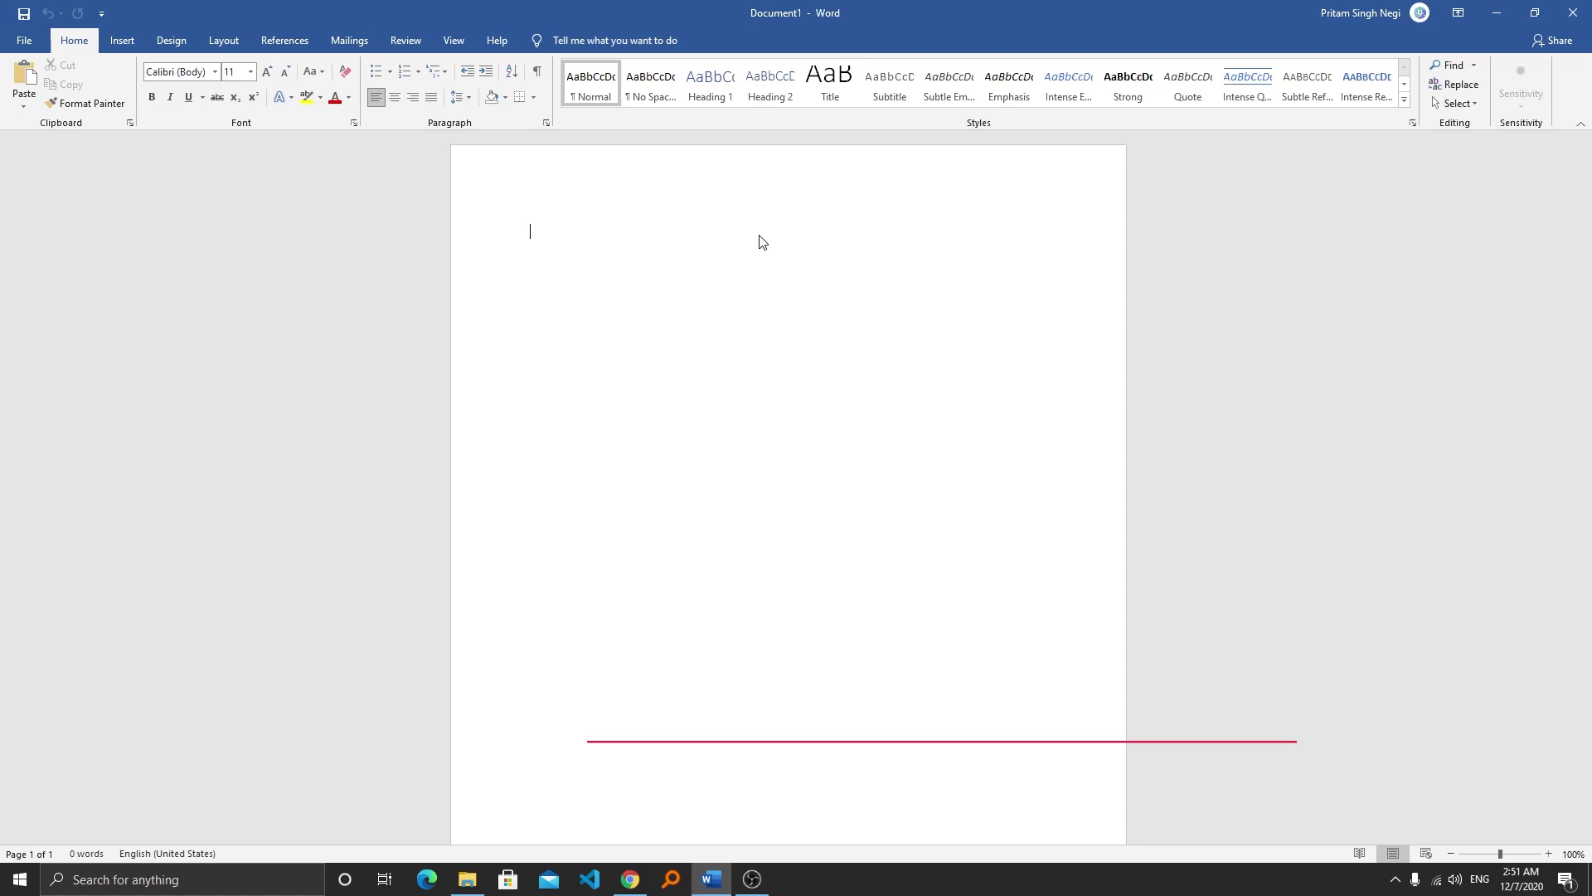
- Open the classic Sound control panel, centre it, and show its Recording devices
{"action": "right_click", "coordinate": [1455, 882]}
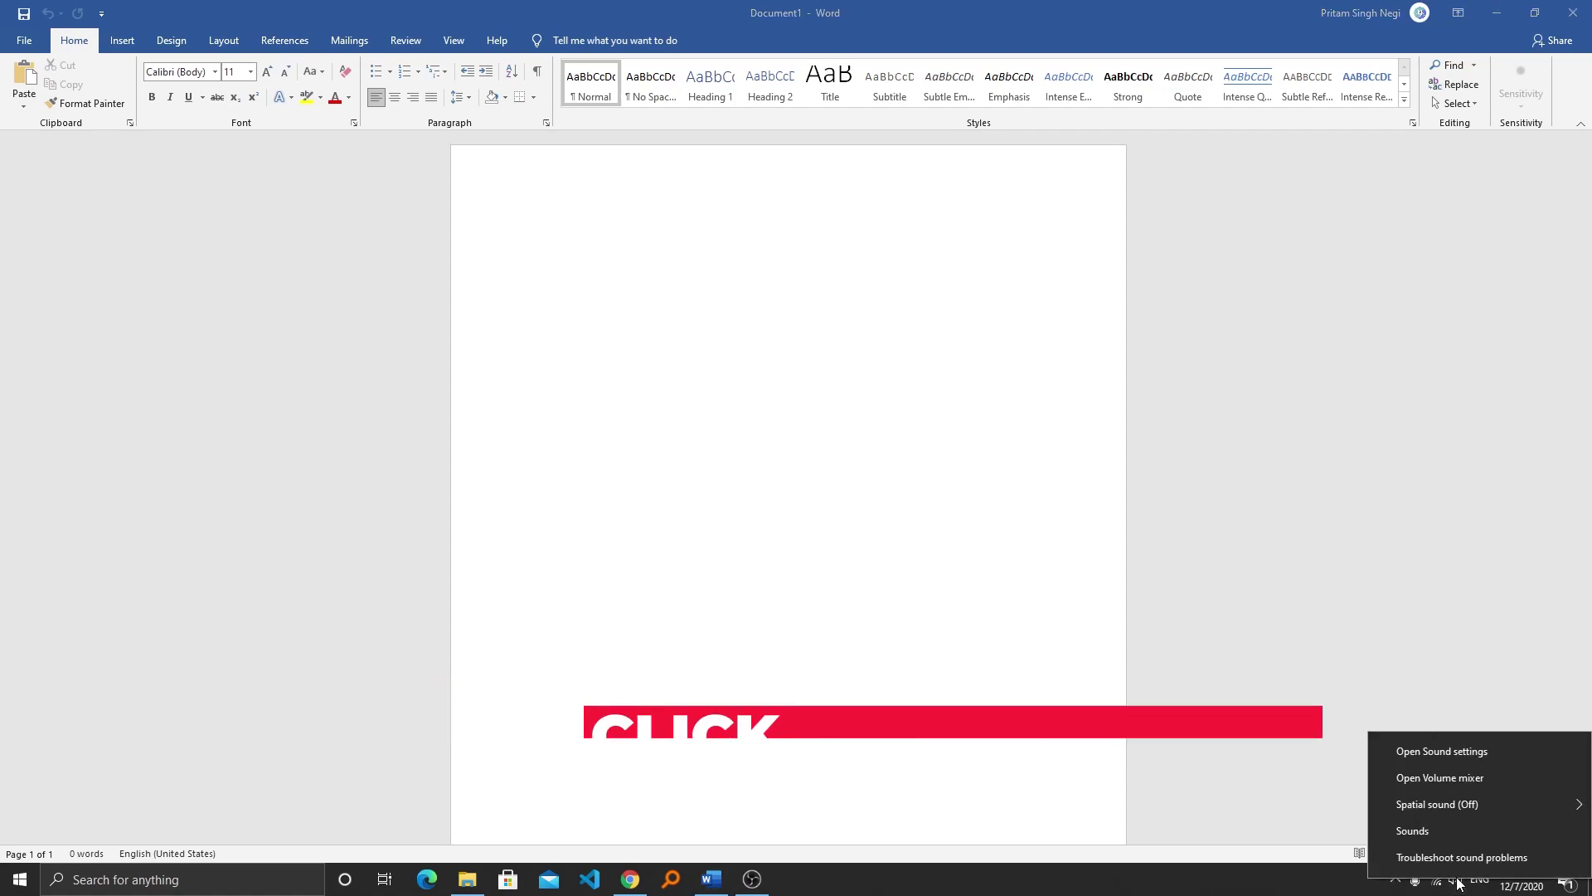
{"action": "left_click", "coordinate": [1456, 830]}
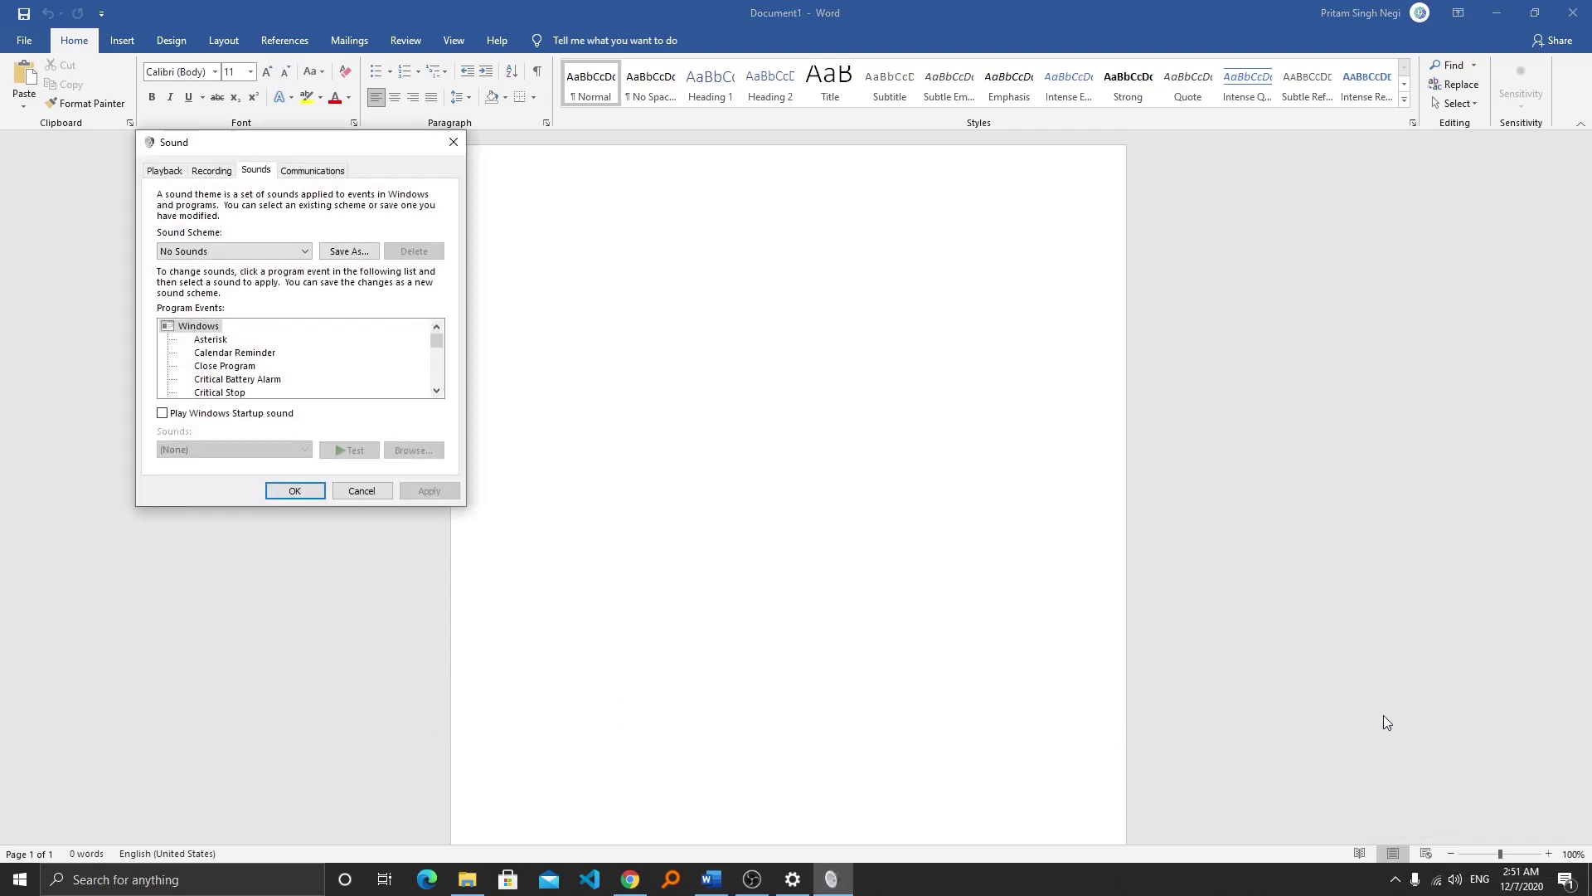
{"action": "left_click_drag", "start_coordinate": [302, 146], "coordinate": [766, 259]}
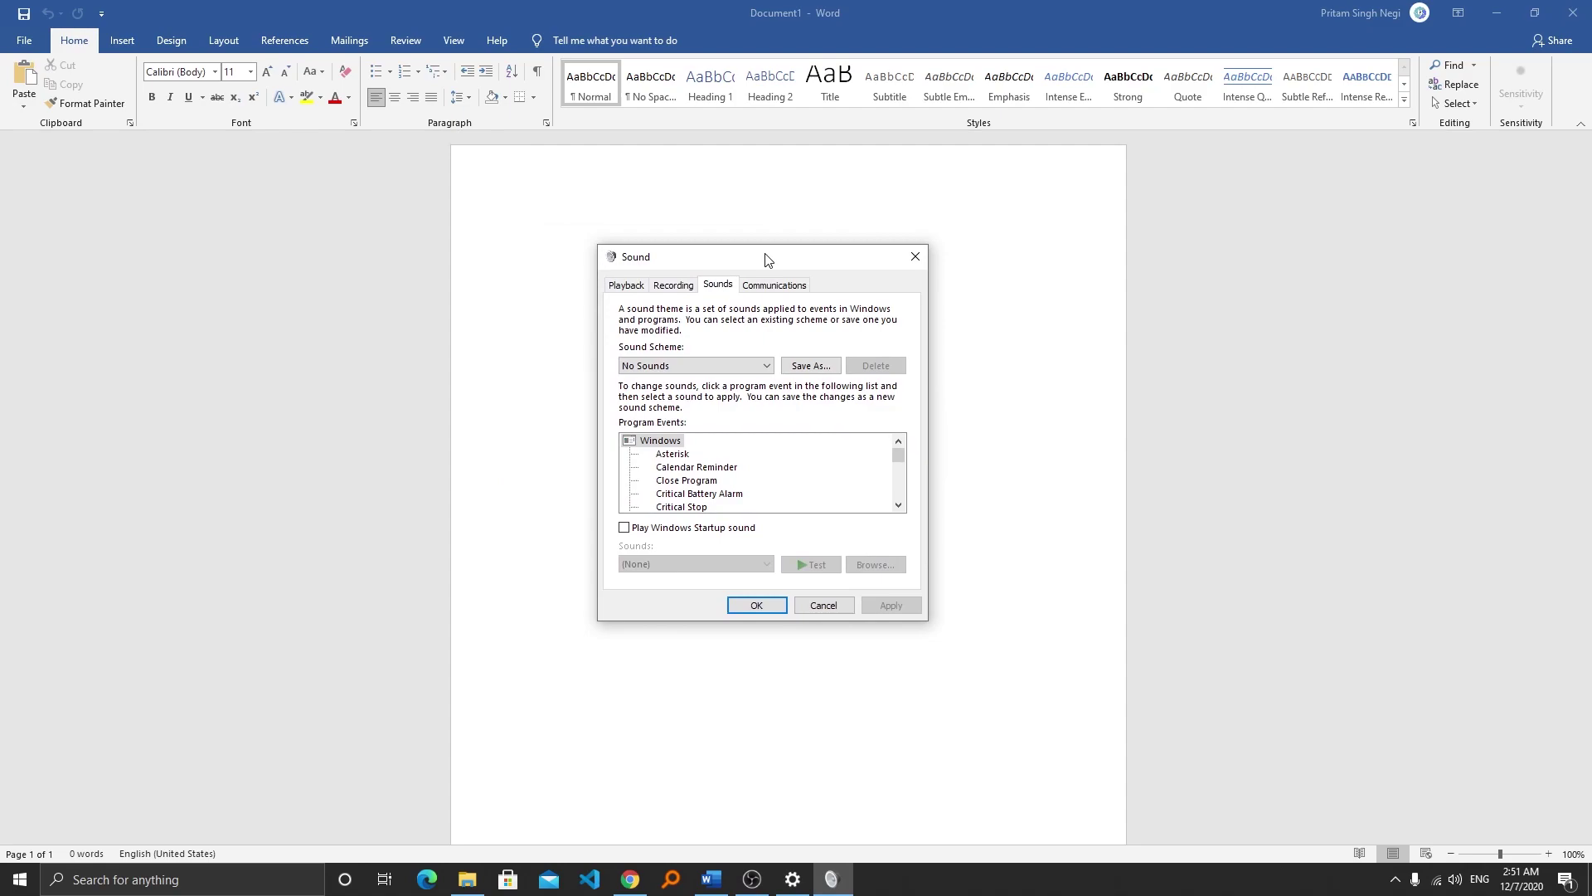
{"action": "left_click", "coordinate": [671, 286]}
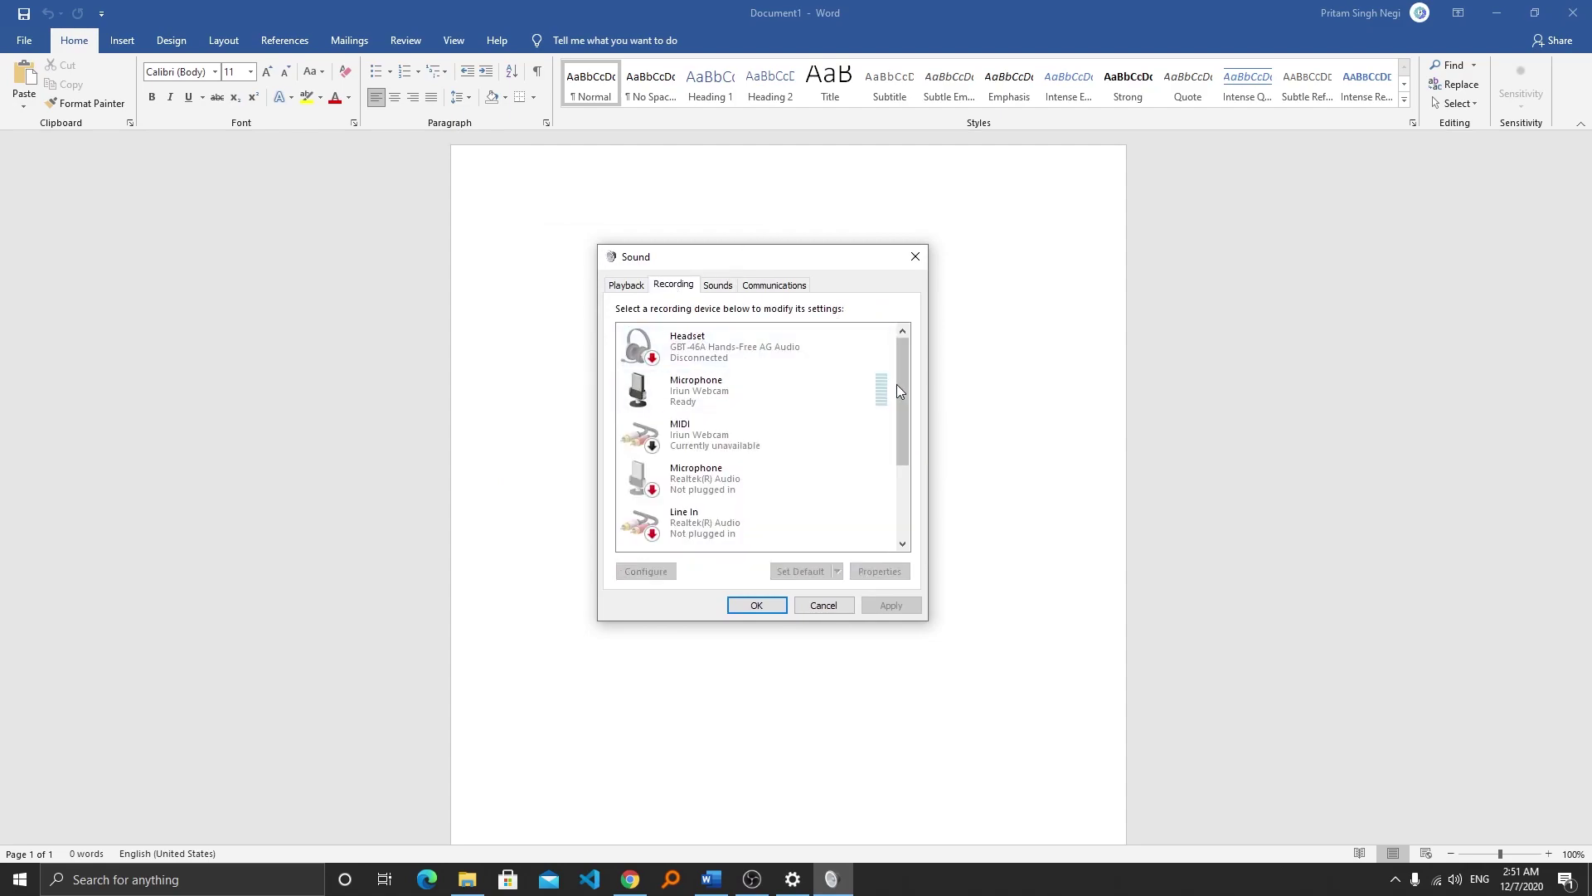
{"action": "left_click_drag", "start_coordinate": [901, 360], "coordinate": [898, 461]}
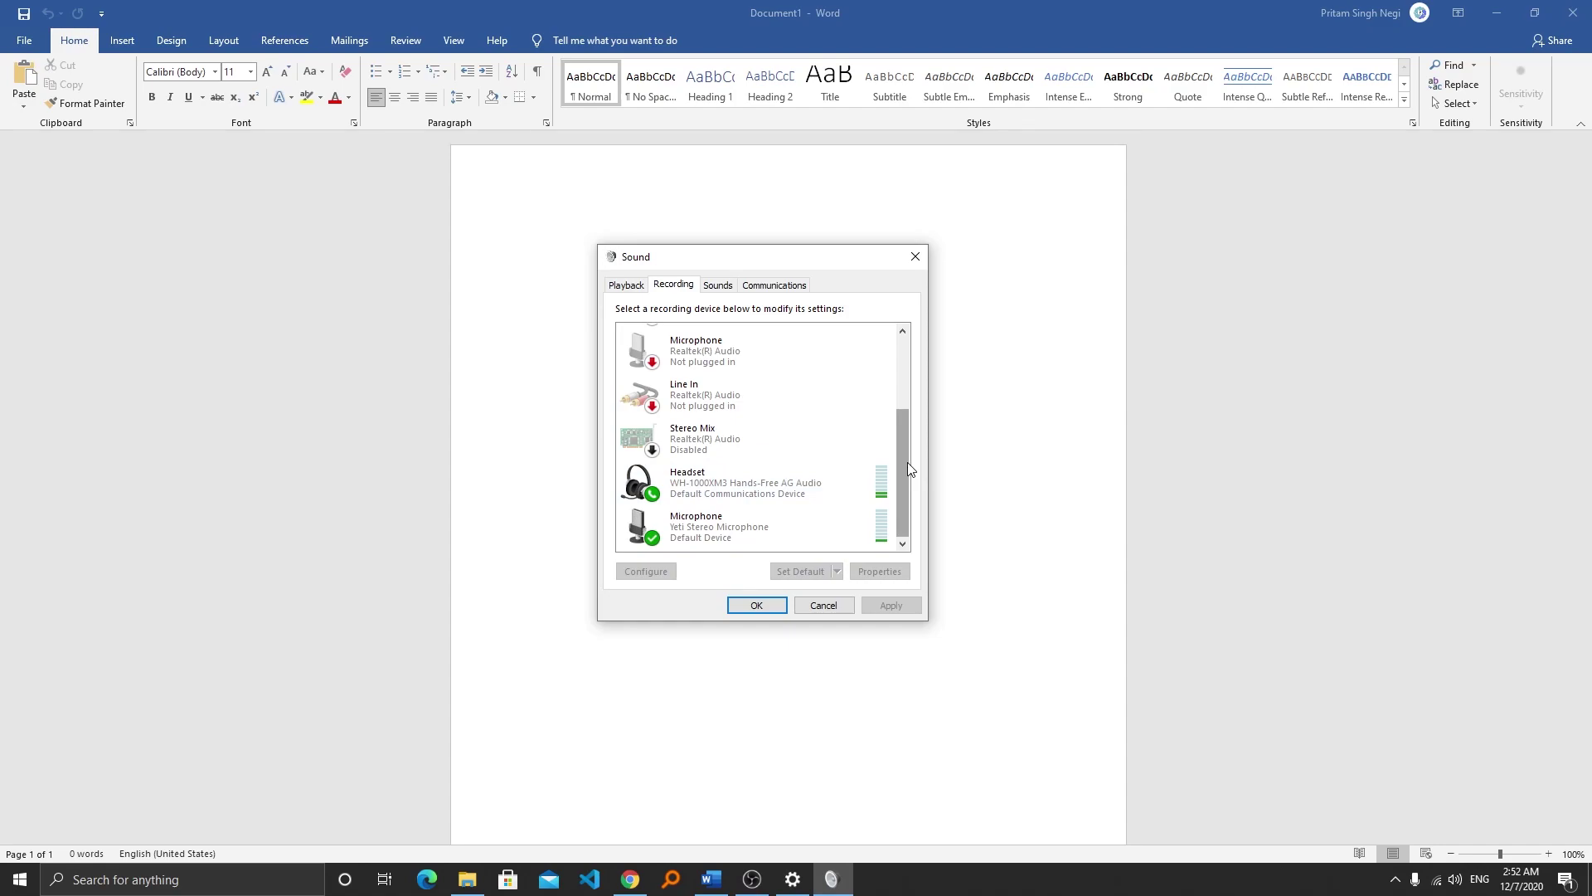
{"action": "left_click_drag", "start_coordinate": [907, 462], "coordinate": [910, 495]}
{"action": "mouse_move", "coordinate": [906, 470]}
{"action": "left_mouse_down"}
{"action": "mouse_move", "coordinate": [915, 363]}
{"action": "mouse_move", "coordinate": [908, 494]}
{"action": "left_mouse_up"}
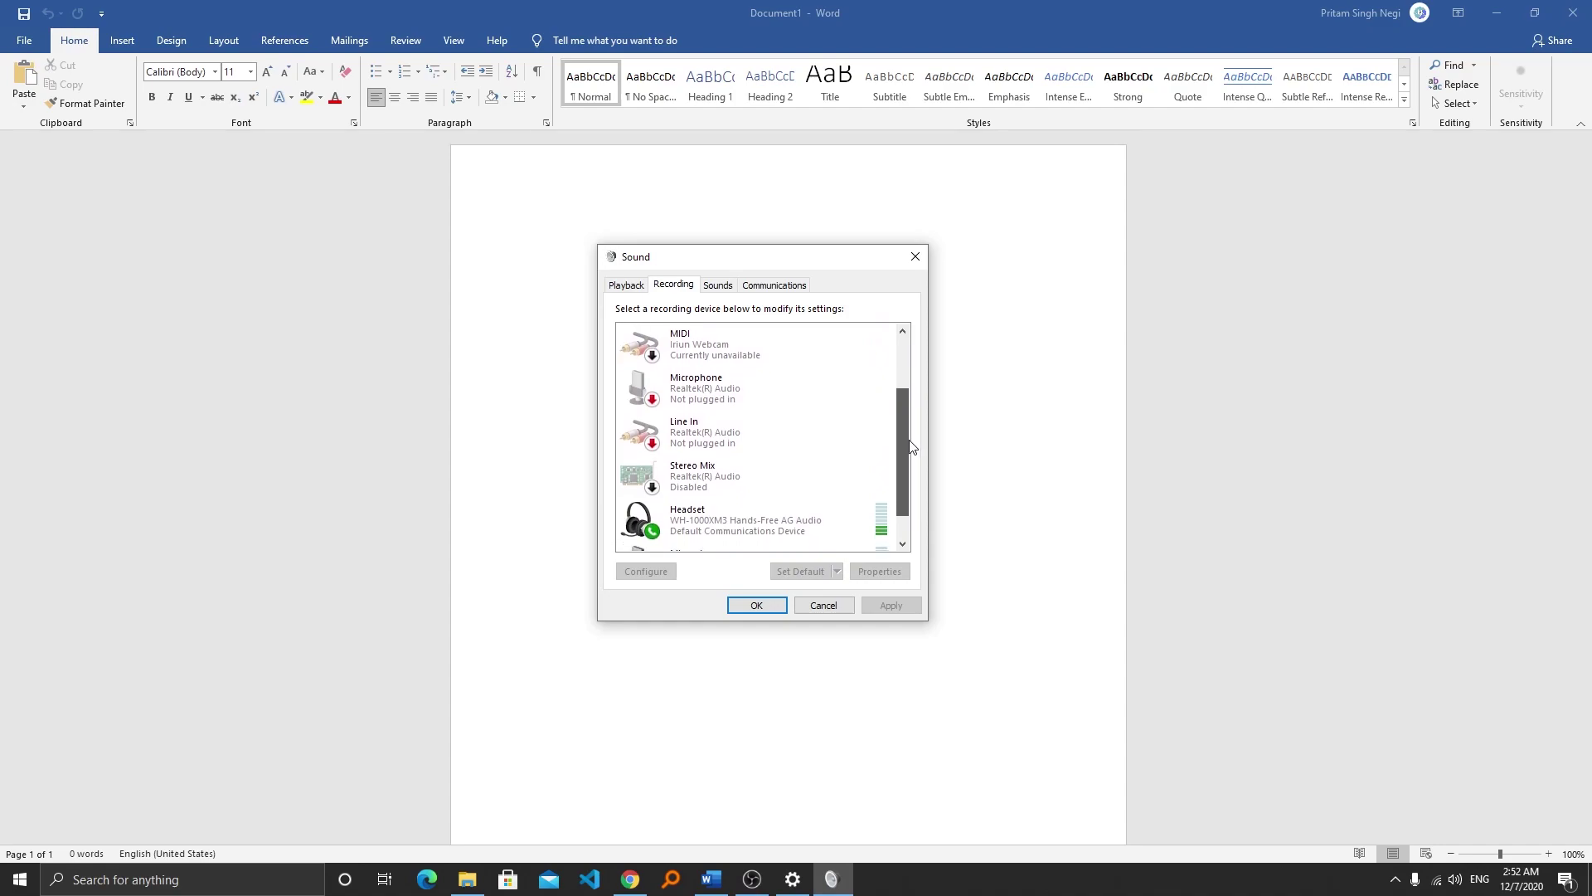
- Set the WH-1000XM3 headset as default recording device, then open Sound settings
{"action": "left_click", "coordinate": [754, 534]}
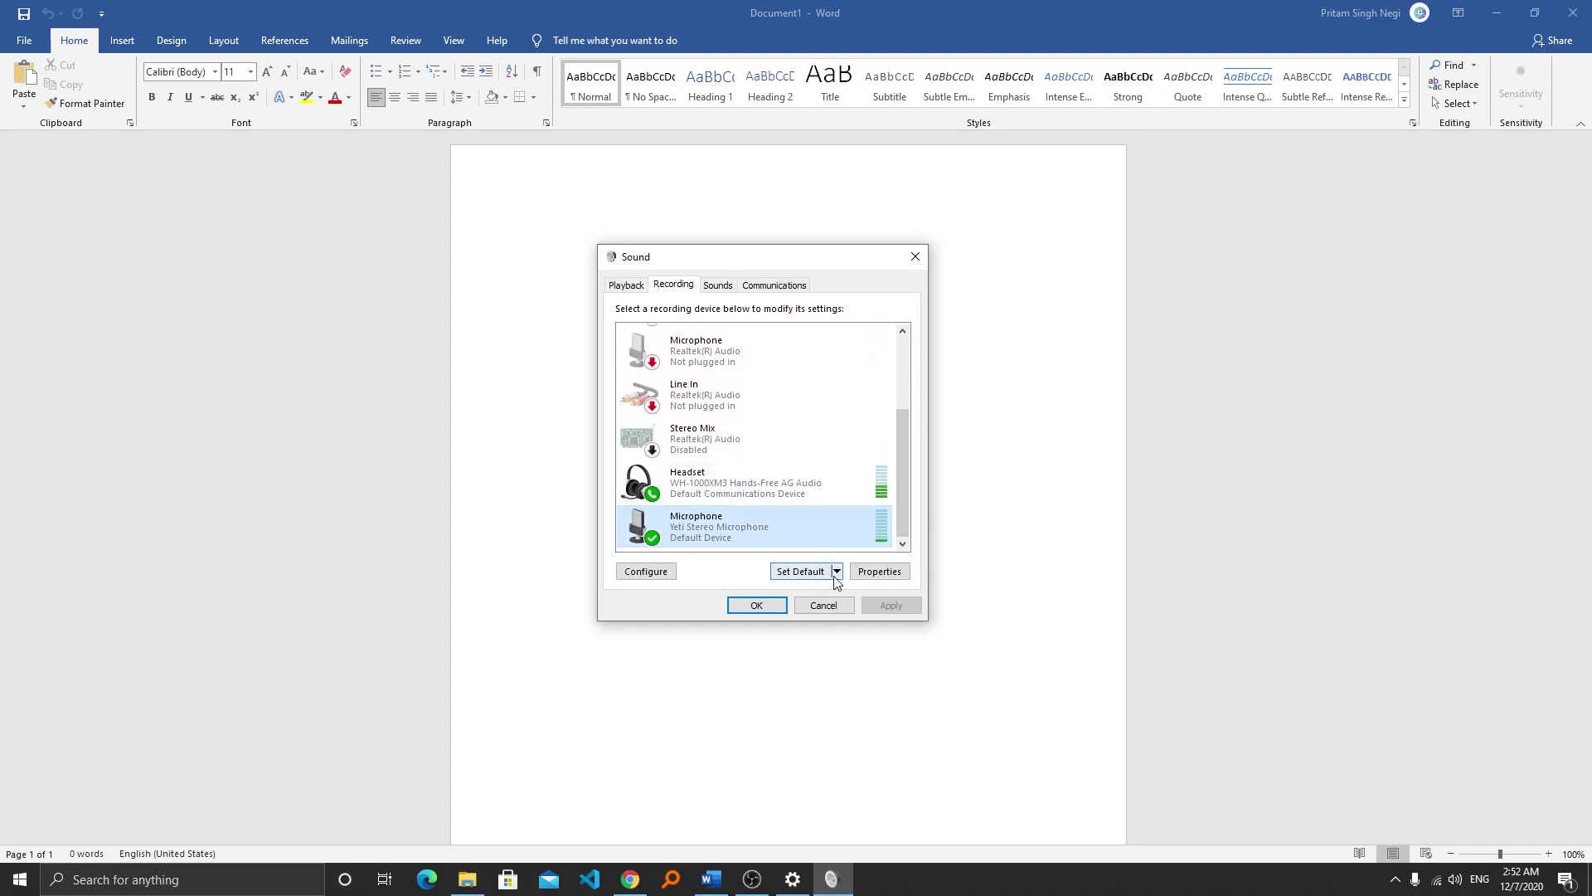
{"action": "left_click", "coordinate": [711, 495]}
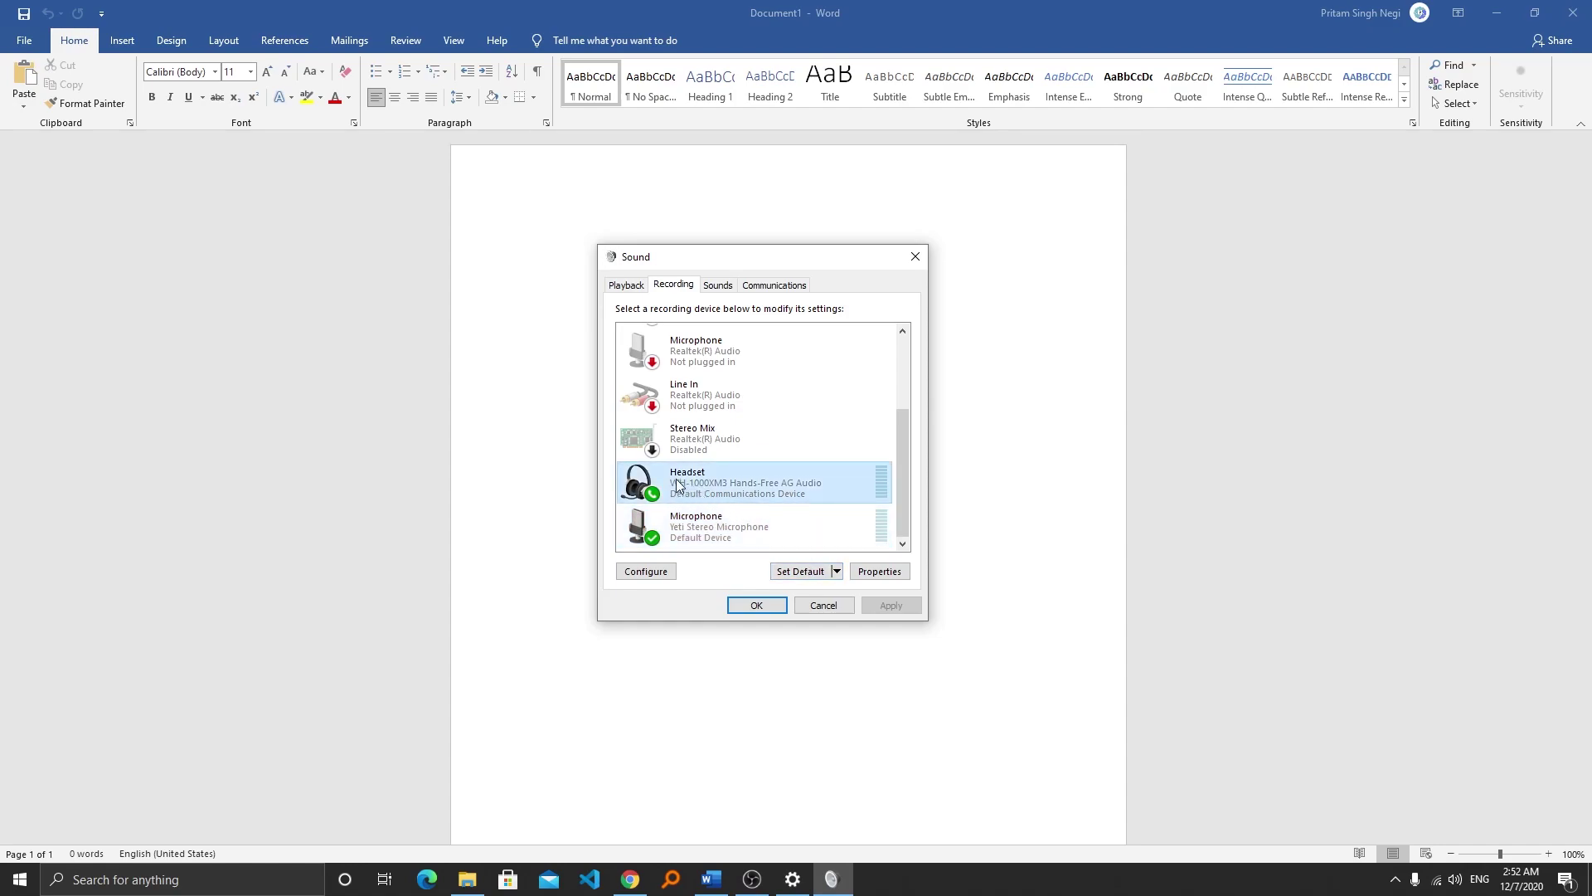
{"action": "left_click", "coordinate": [792, 575]}
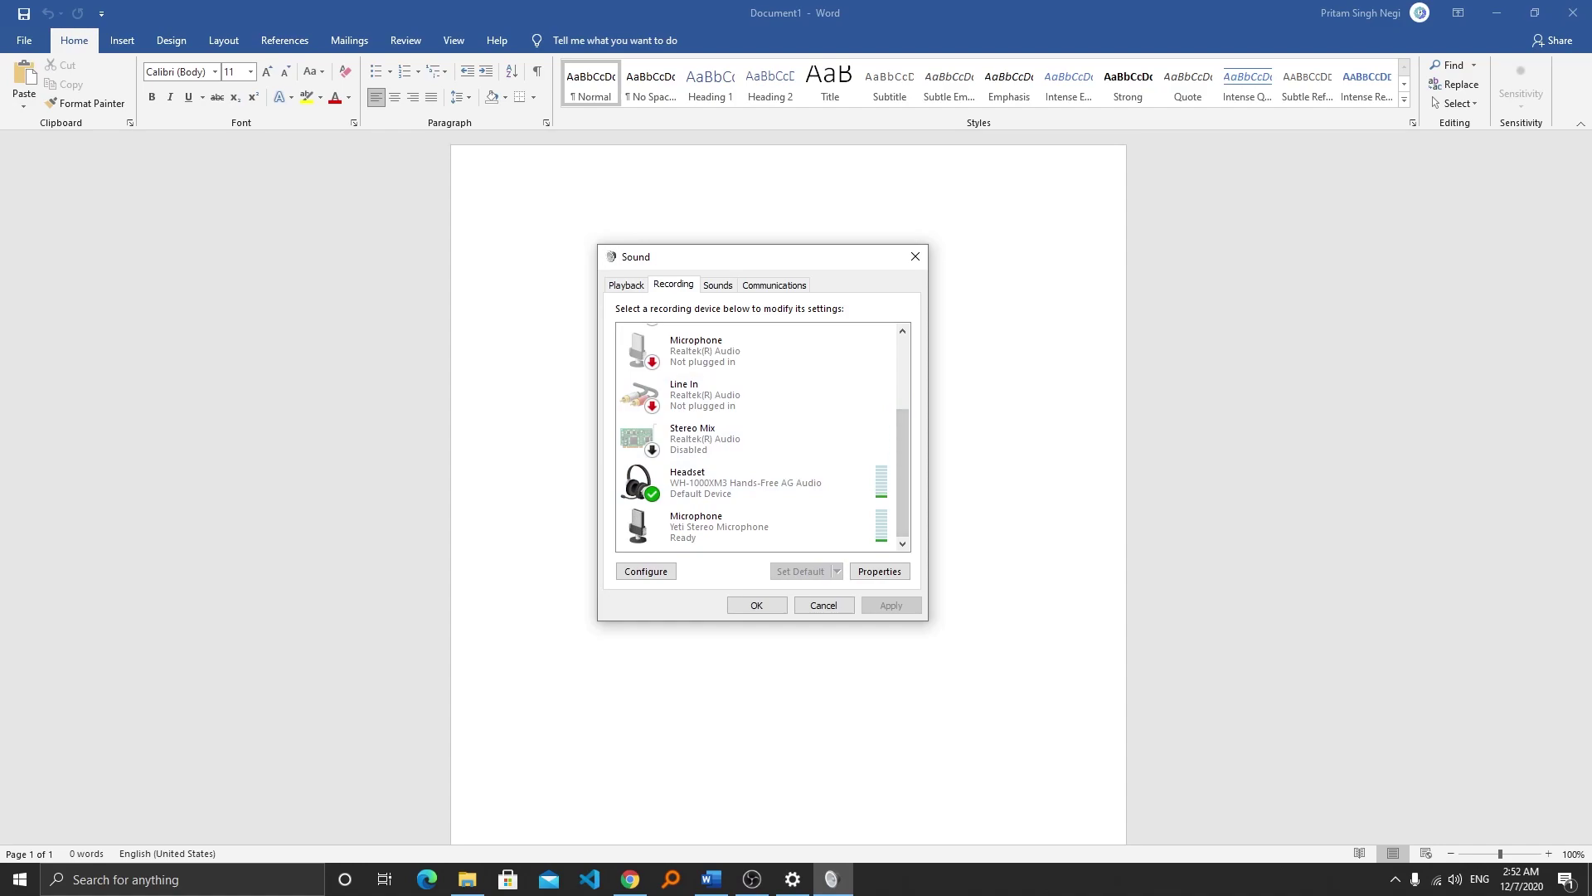
{"action": "left_click", "coordinate": [792, 878]}
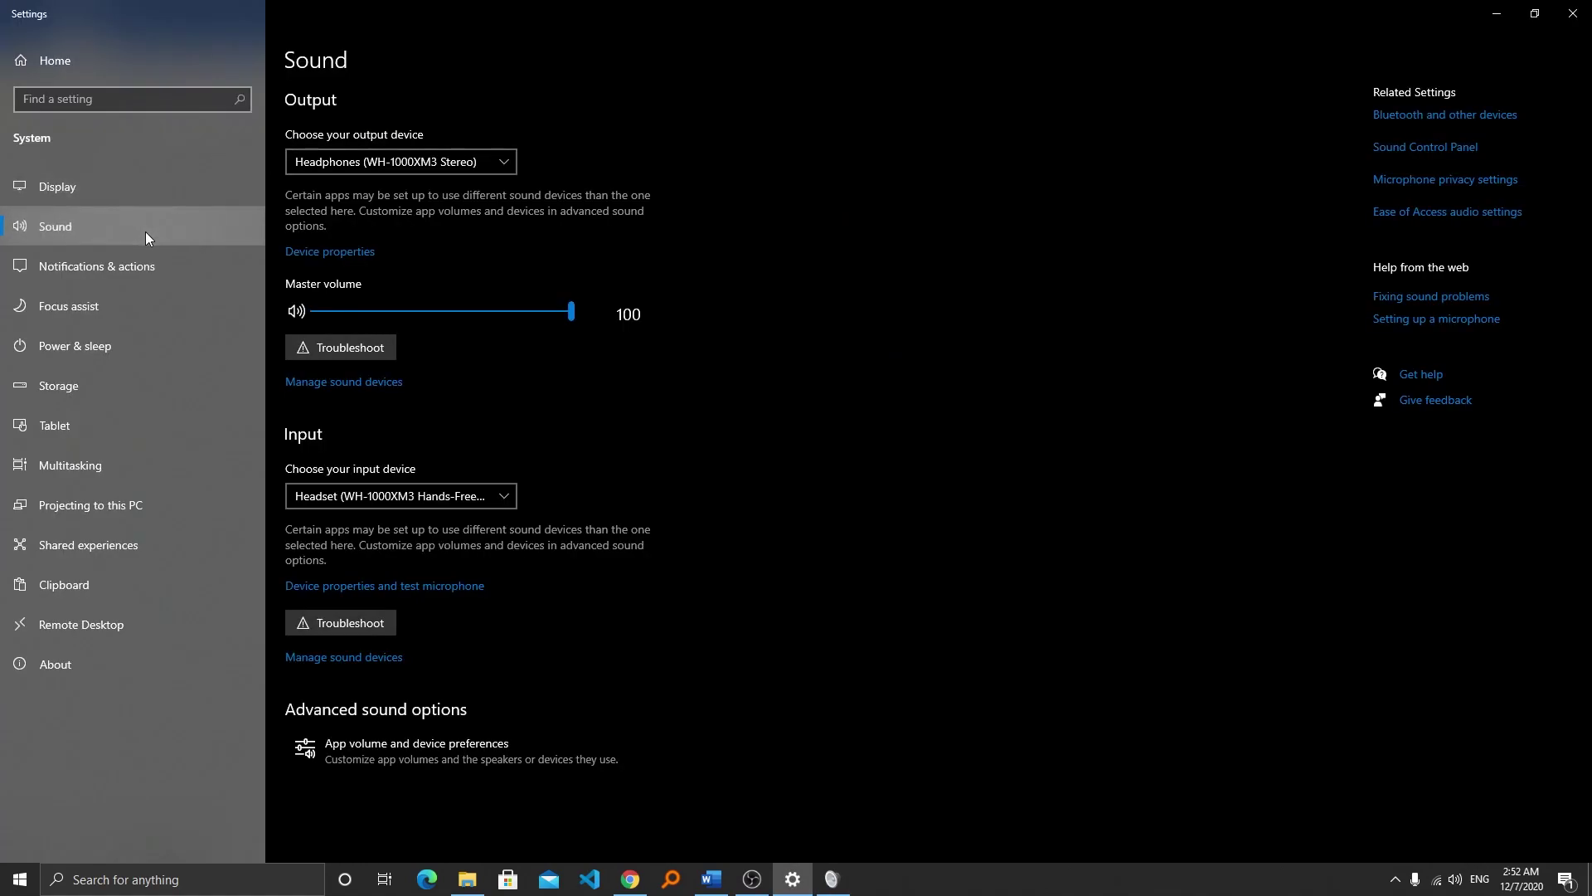
- Pick Microphone (Yeti Stereo Microphone) as input, view app volume preferences, and close Settings
{"action": "left_click", "coordinate": [467, 498]}
{"action": "left_click", "coordinate": [420, 523]}
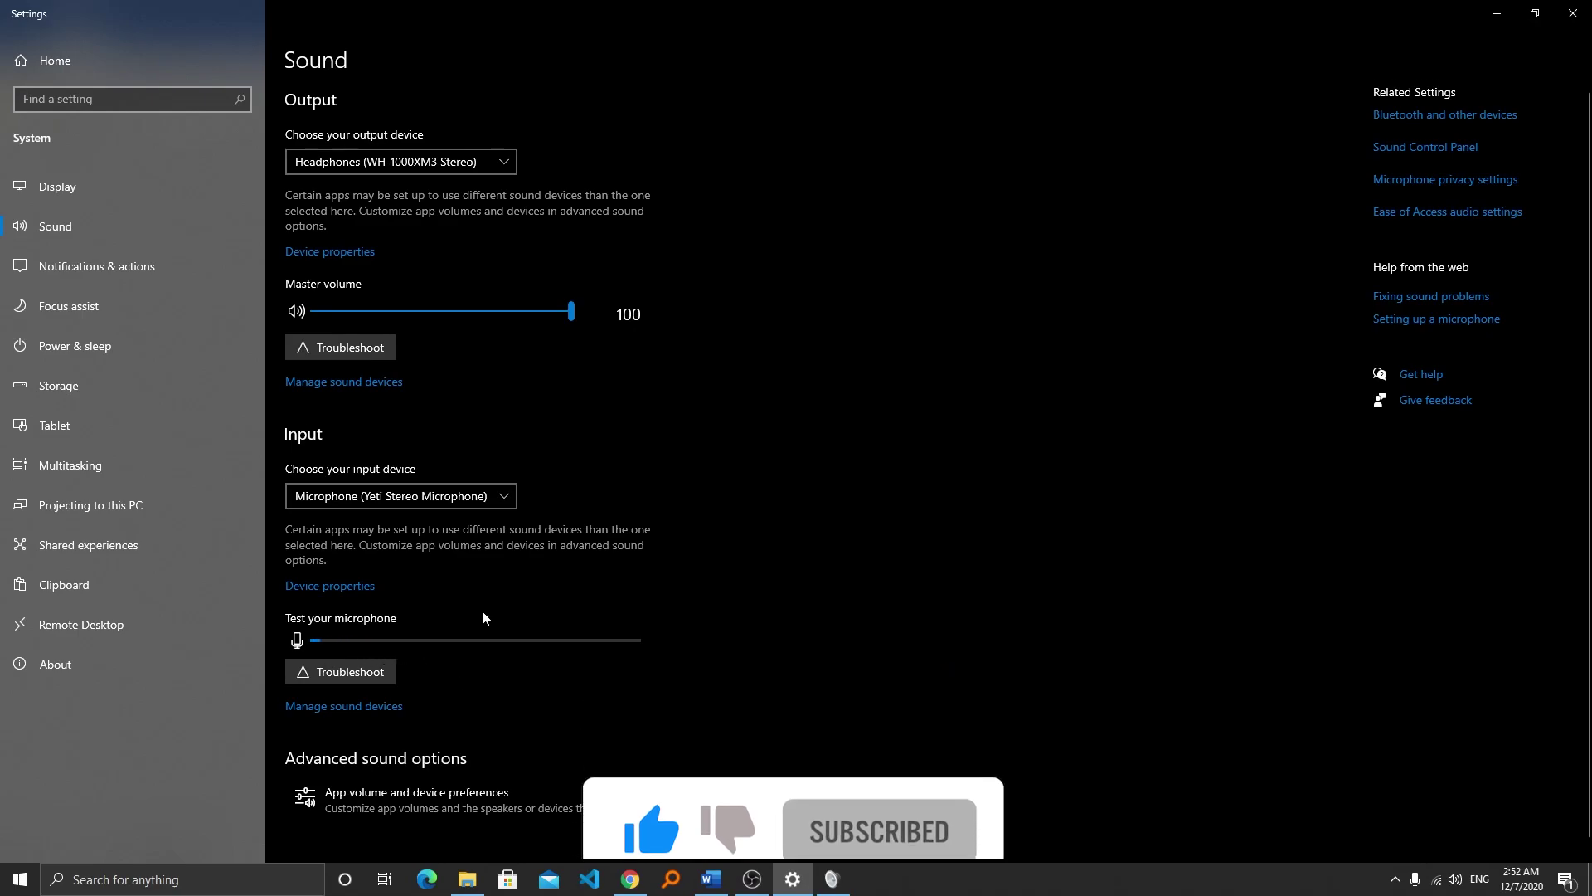
{"action": "left_click", "coordinate": [379, 784]}
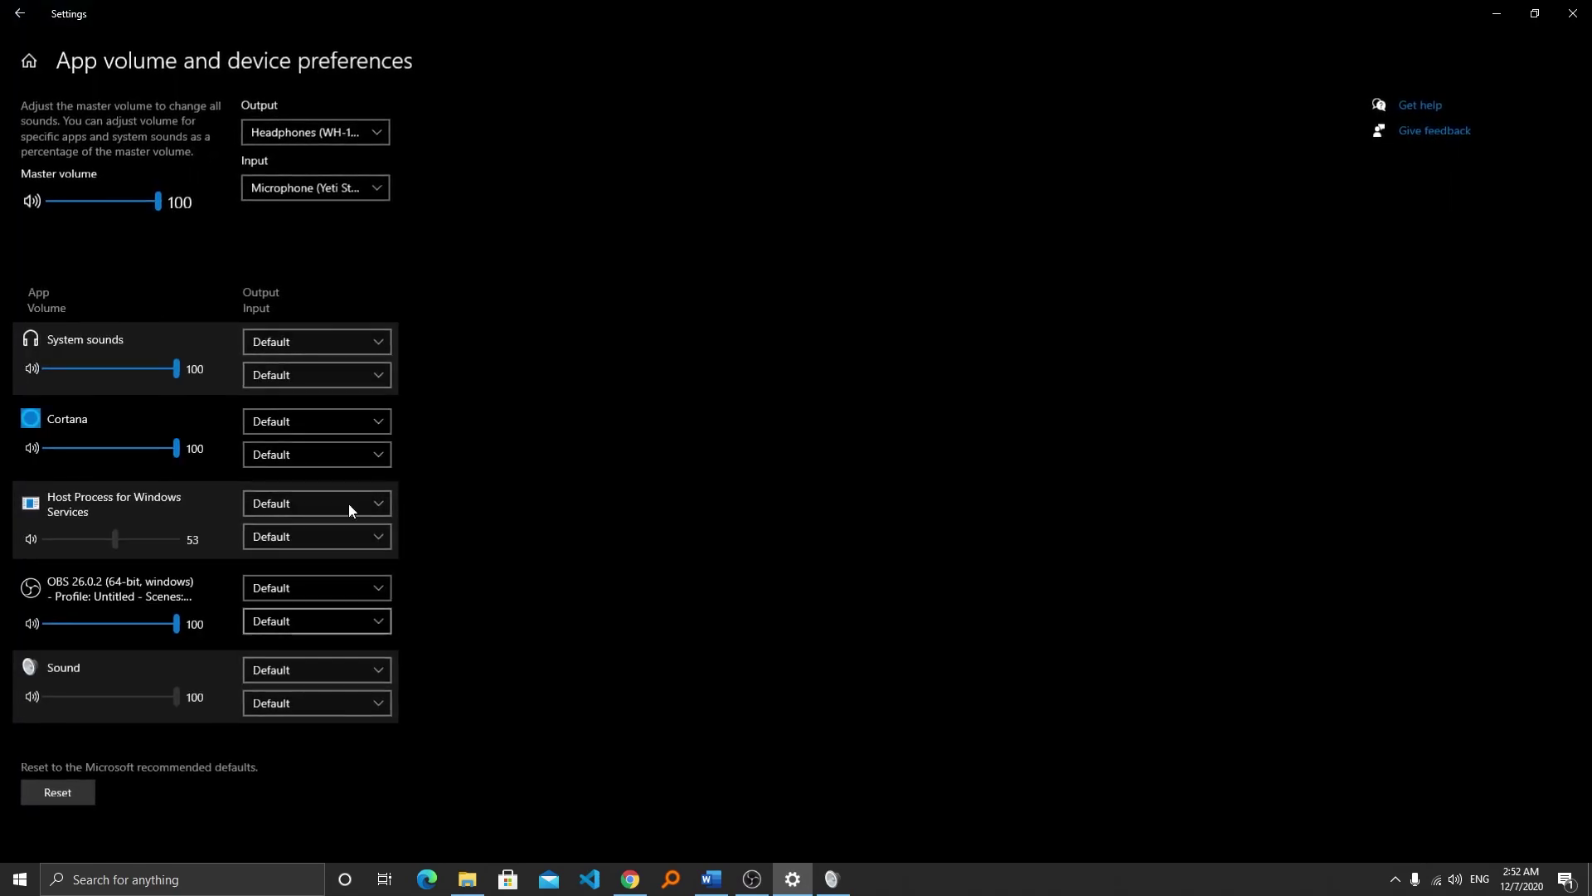
{"action": "left_click", "coordinate": [1573, 12]}
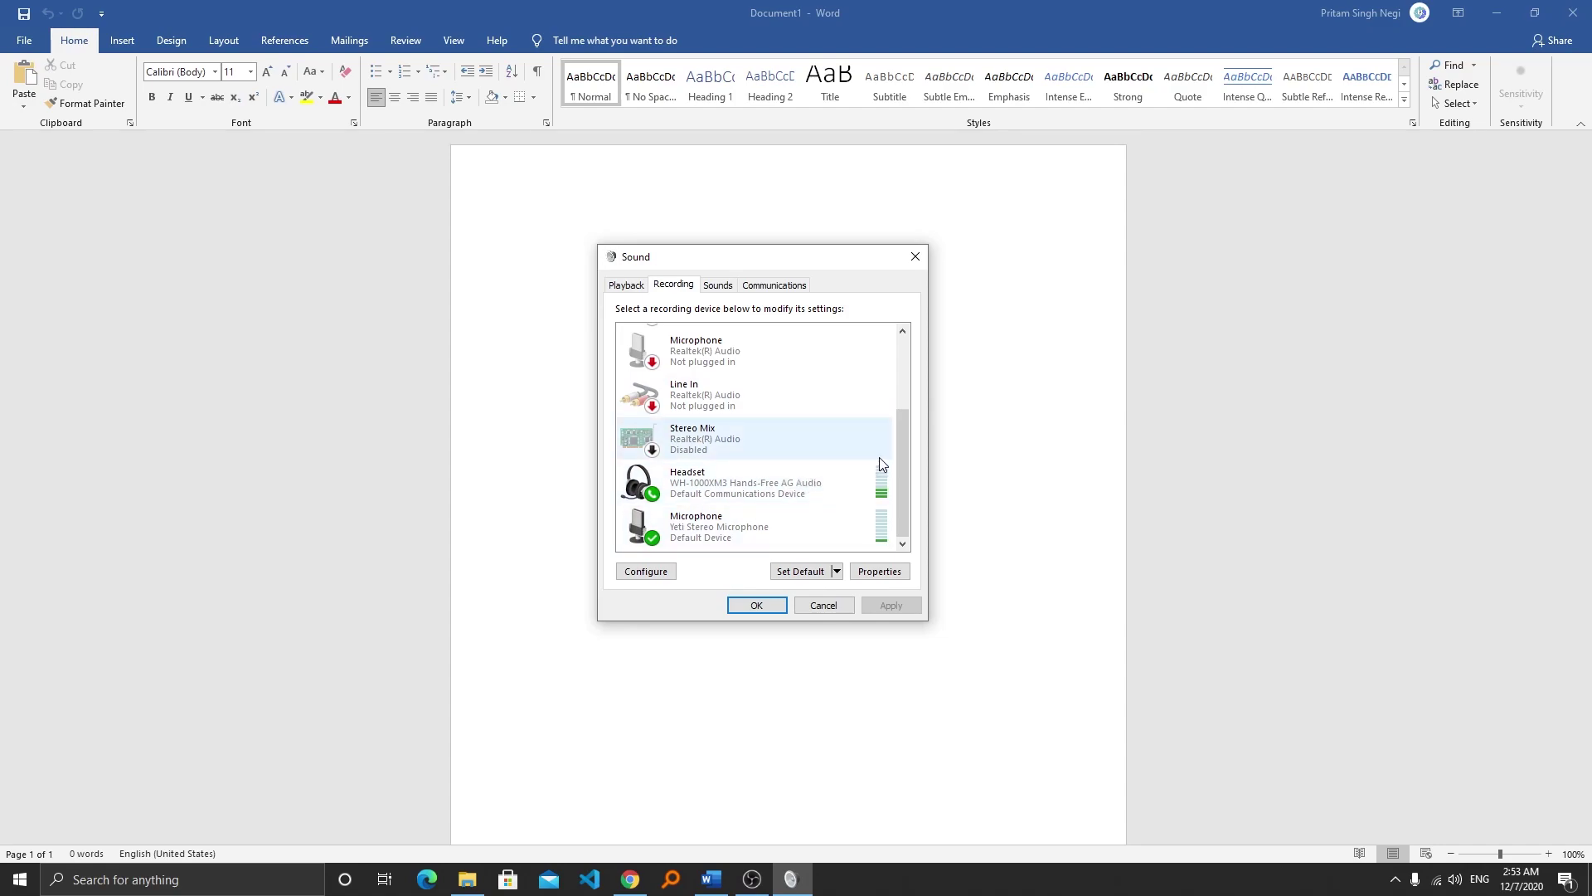
- Drag the Yeti Stereo Microphone's Levels slider in its Properties from 53 to 32
{"action": "left_click", "coordinate": [744, 527]}
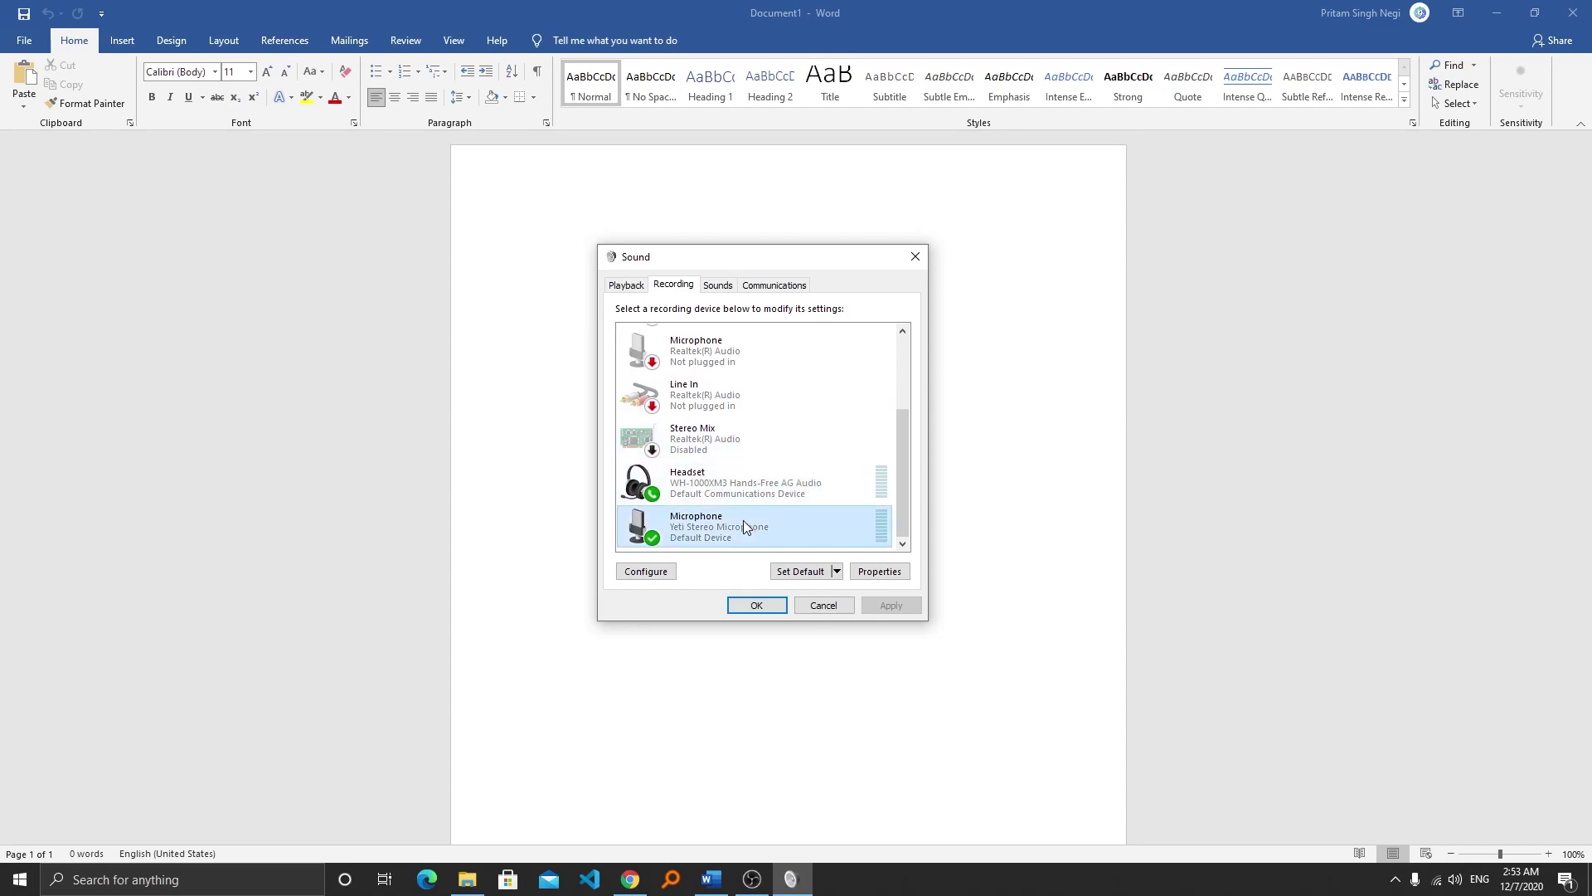
{"action": "right_click", "coordinate": [744, 527]}
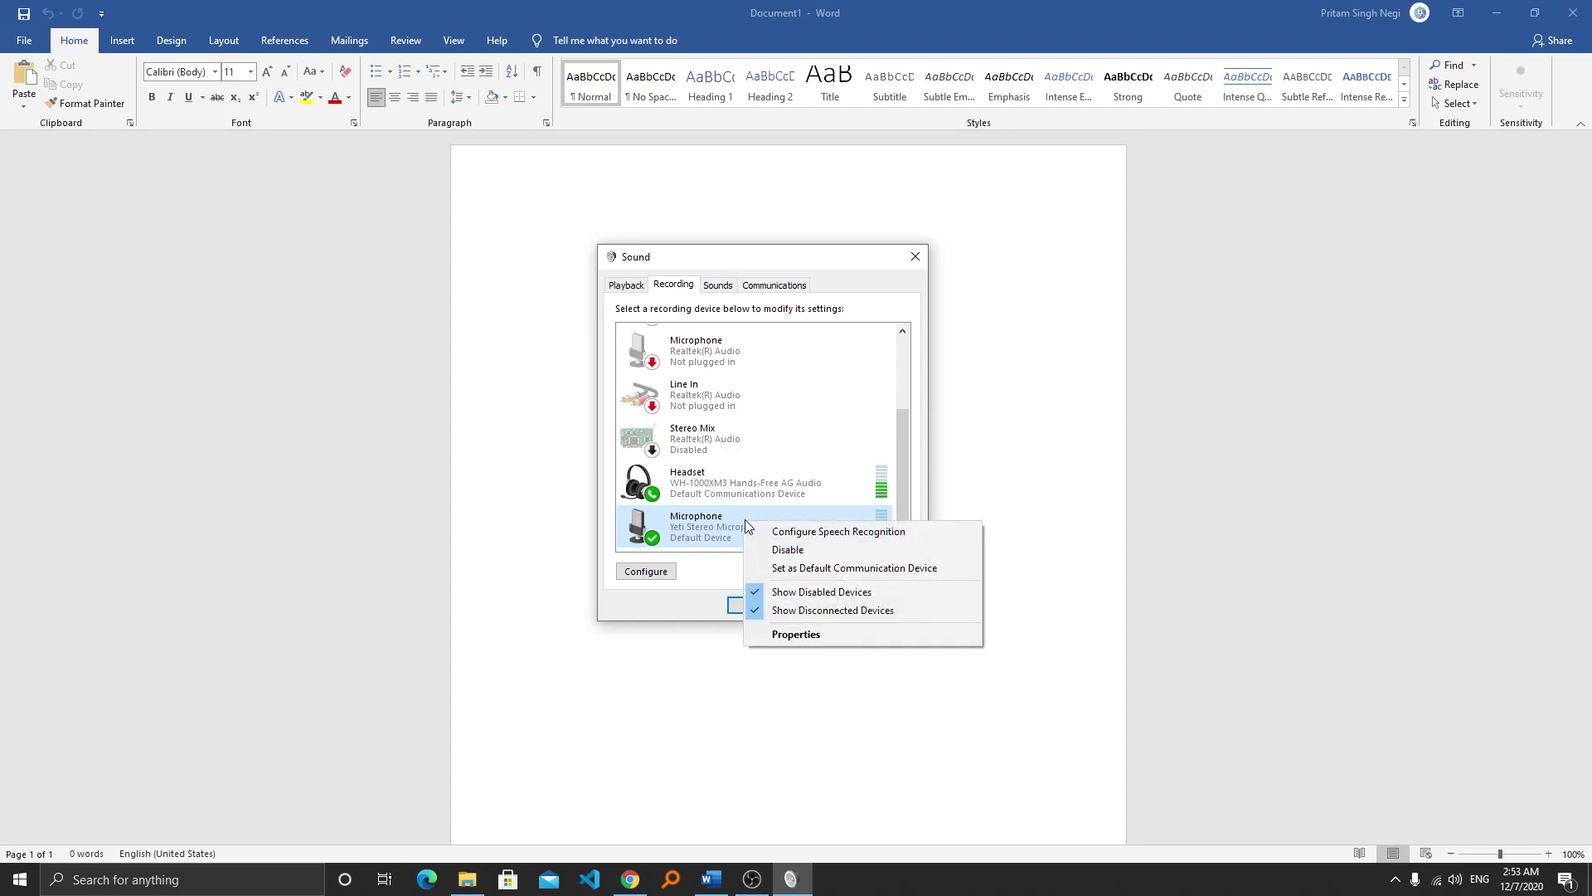
{"action": "left_click", "coordinate": [797, 633]}
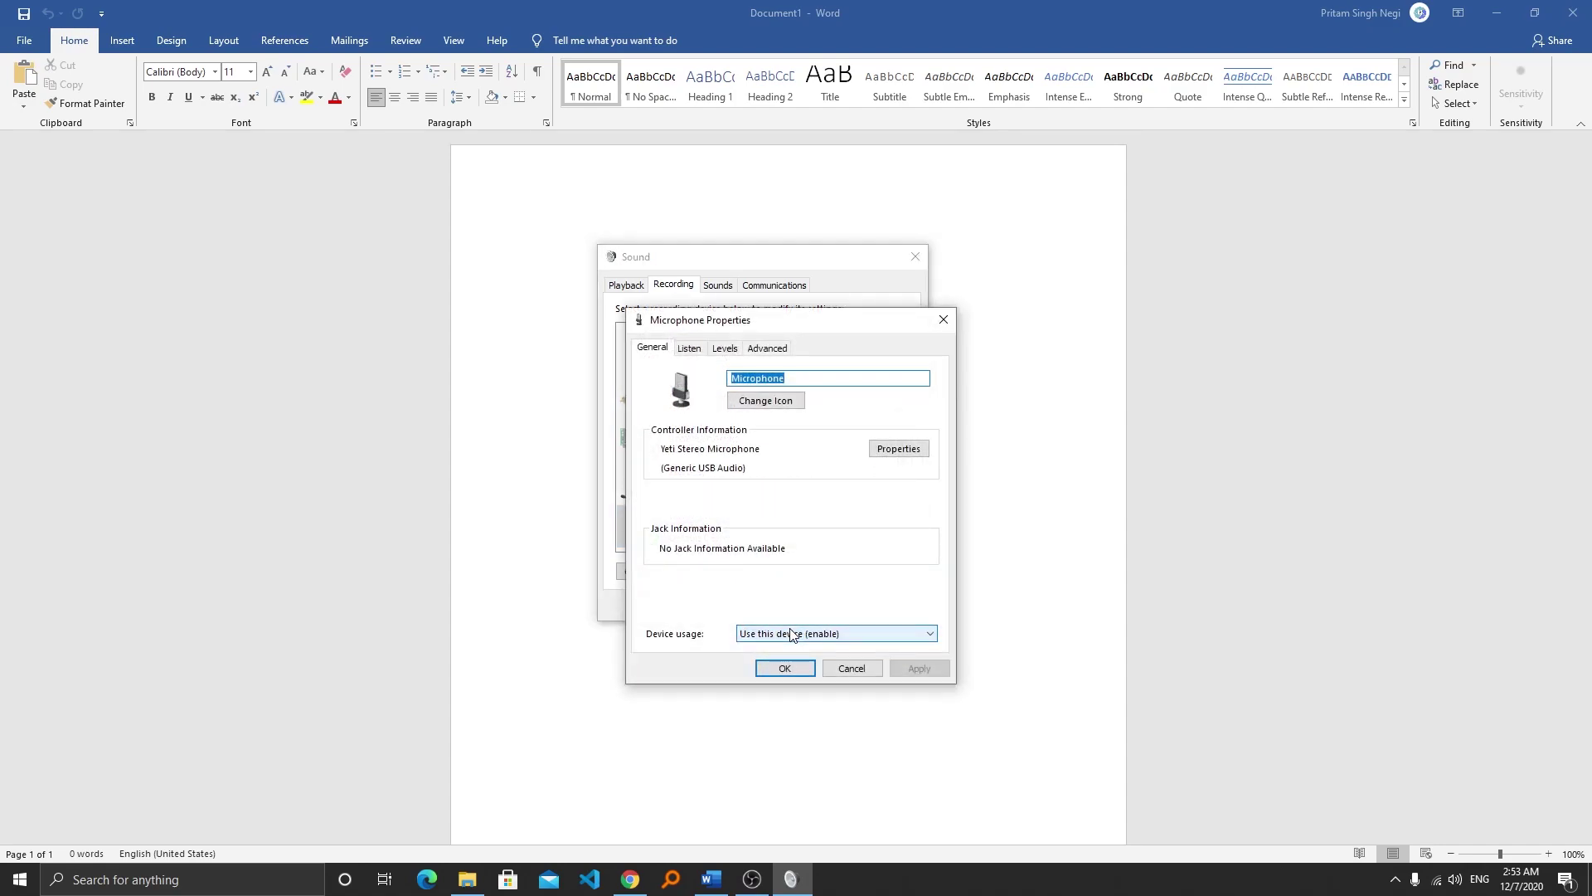
{"action": "left_click", "coordinate": [700, 351]}
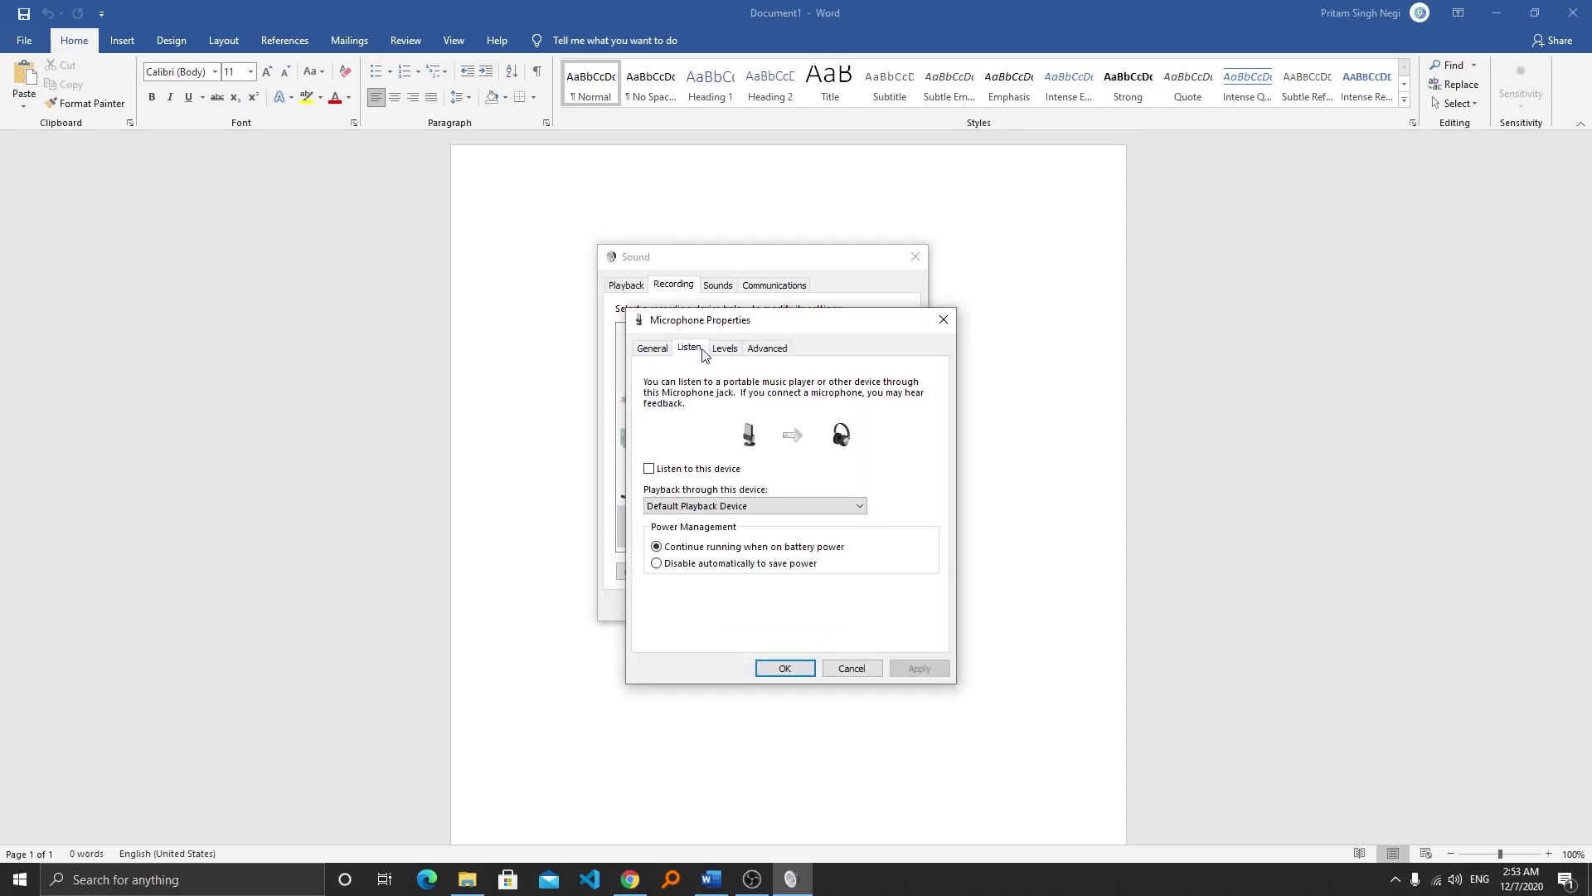
{"action": "left_click", "coordinate": [724, 349]}
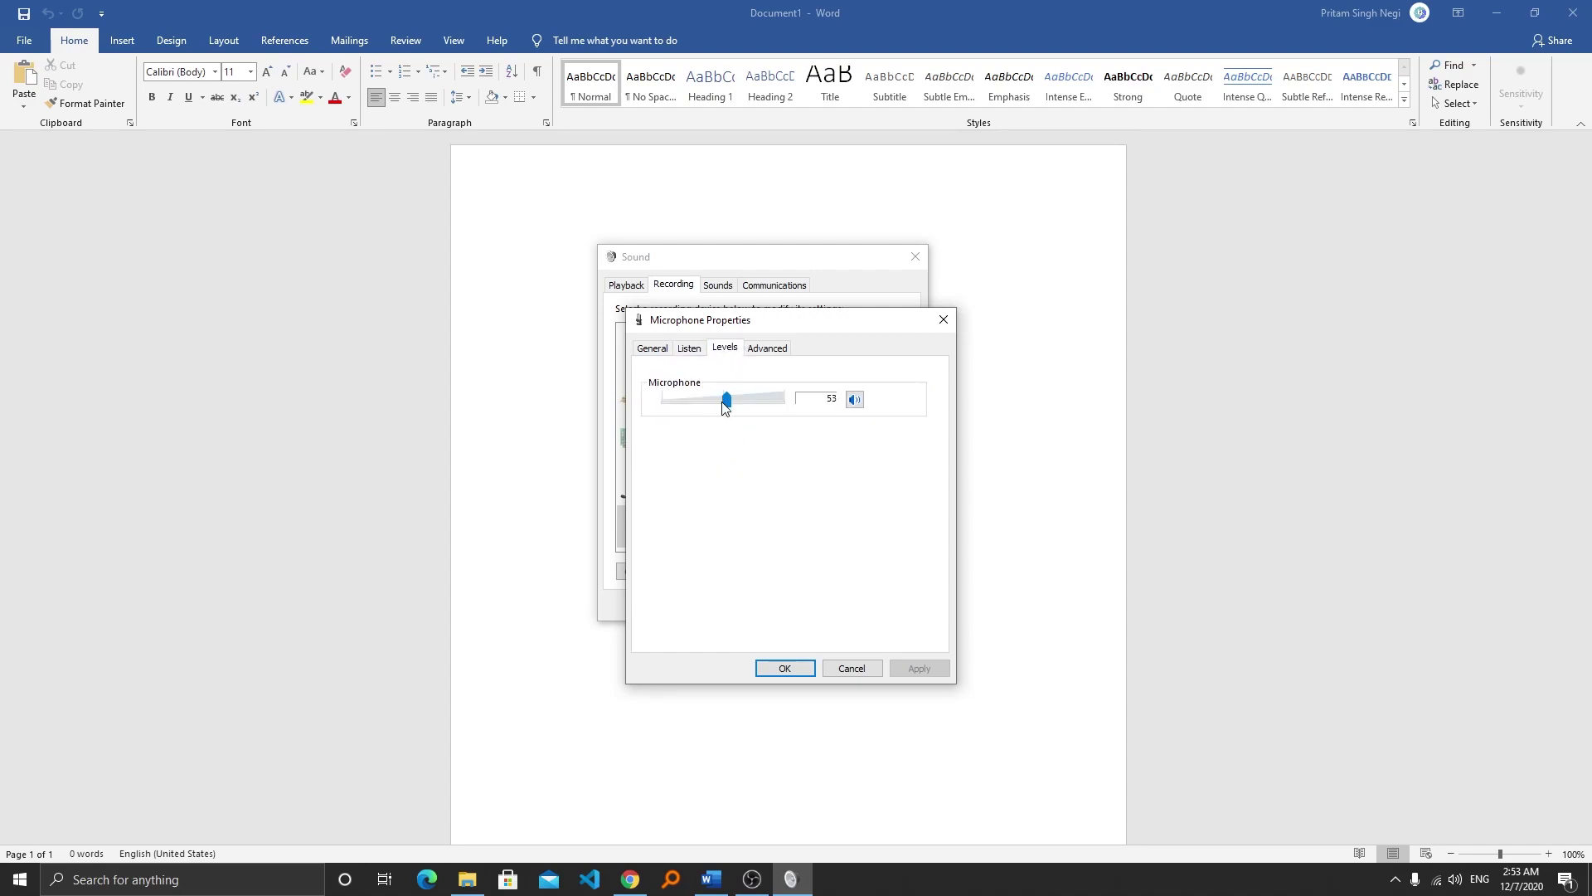
{"action": "left_click_drag", "start_coordinate": [724, 407], "coordinate": [672, 411]}
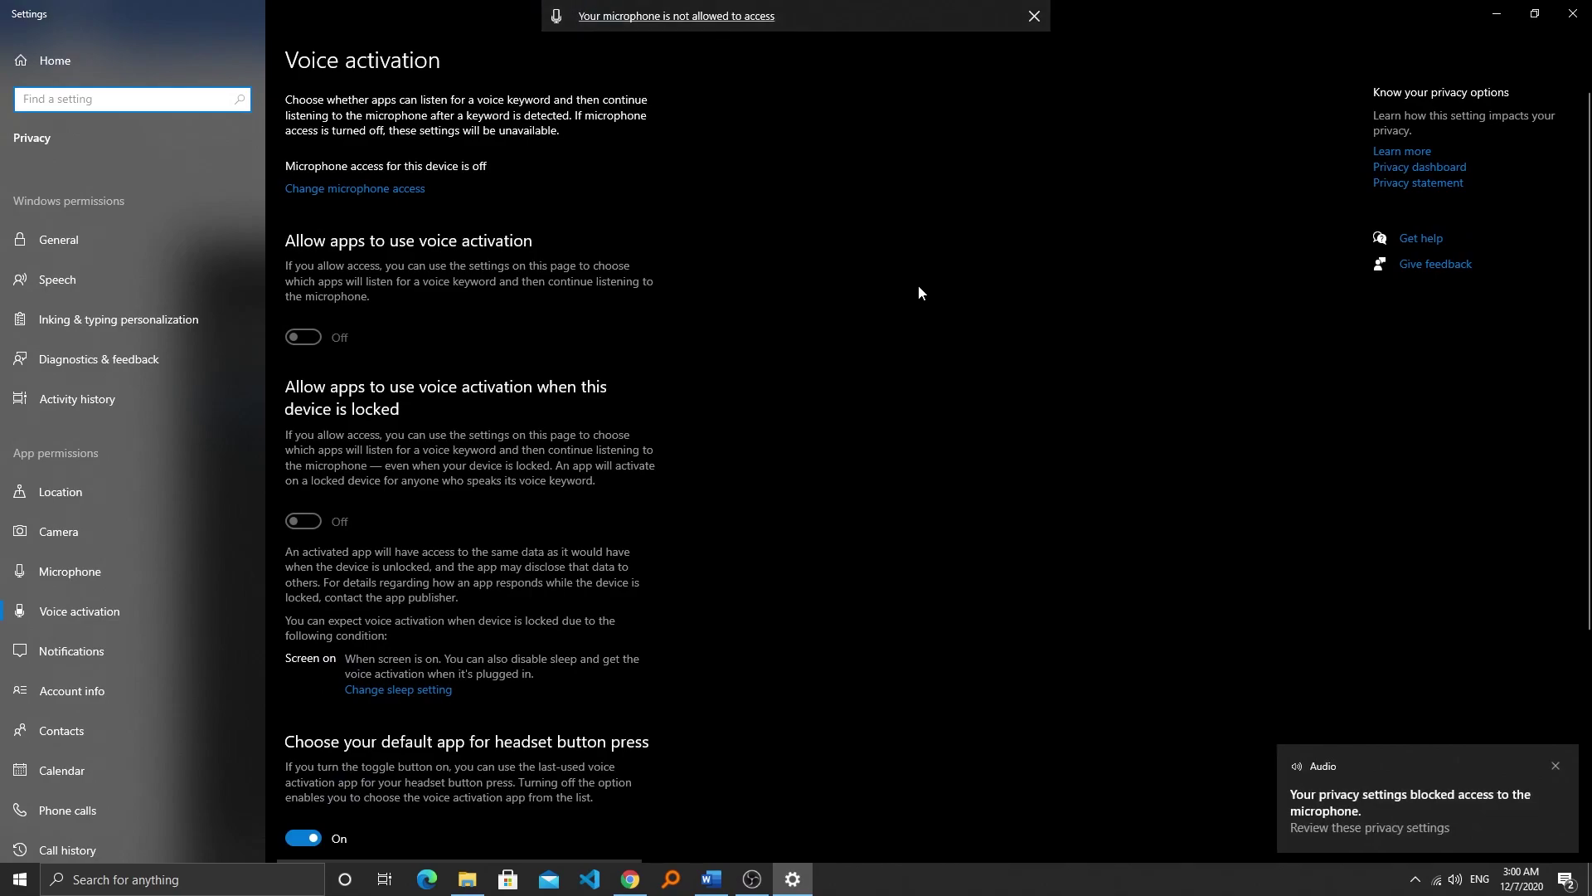
- Dismiss the warning and move through voice activation back to Microphone privacy settings
{"action": "left_click", "coordinate": [1040, 16]}
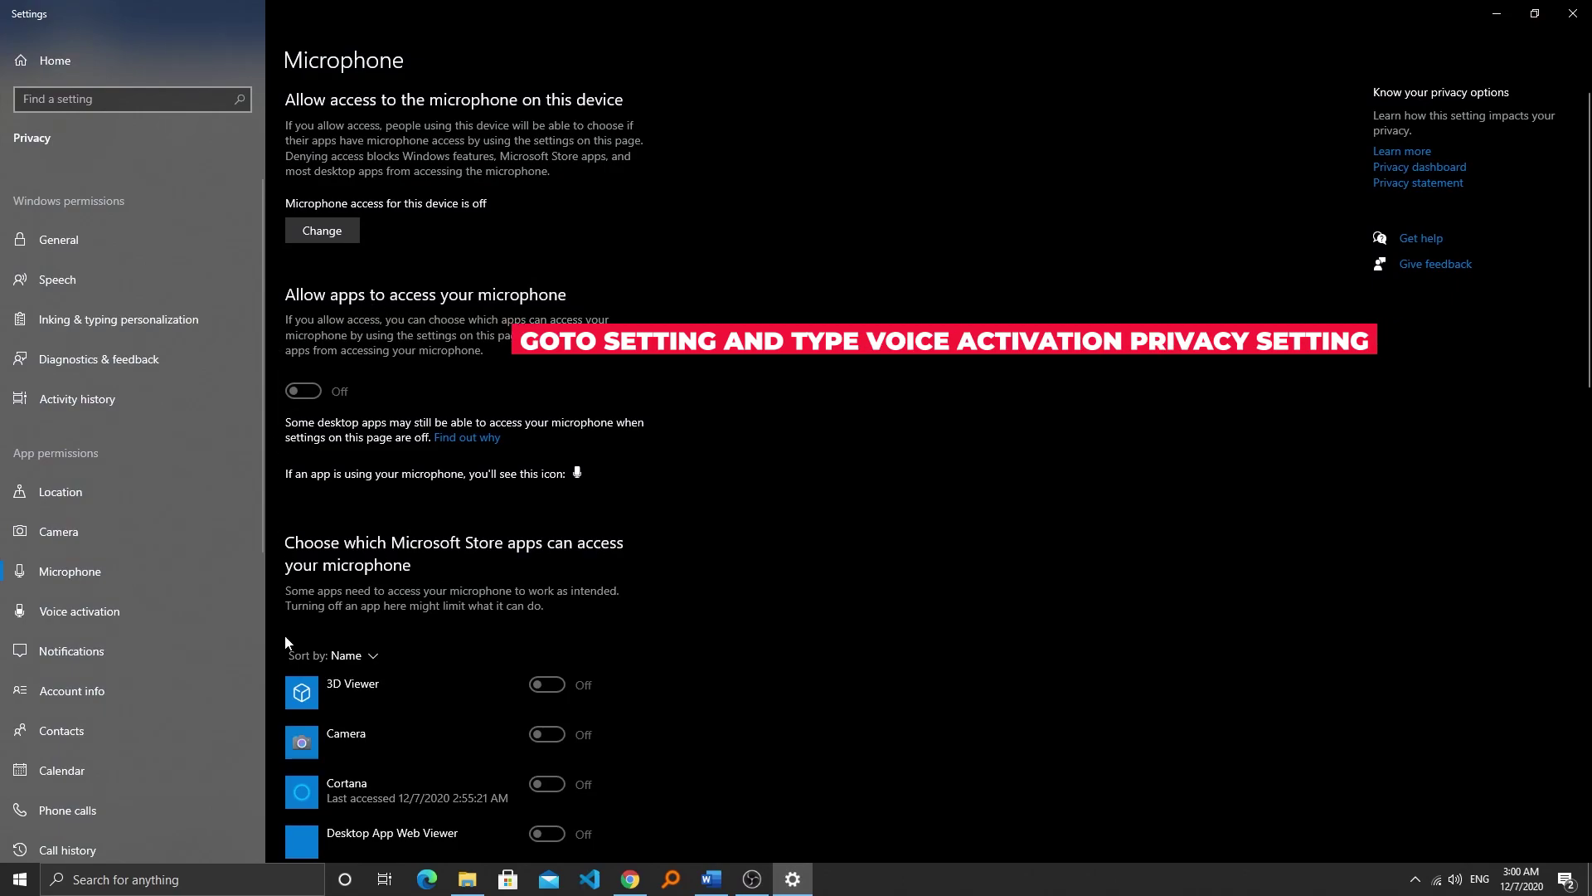
{"action": "left_click", "coordinate": [193, 624]}
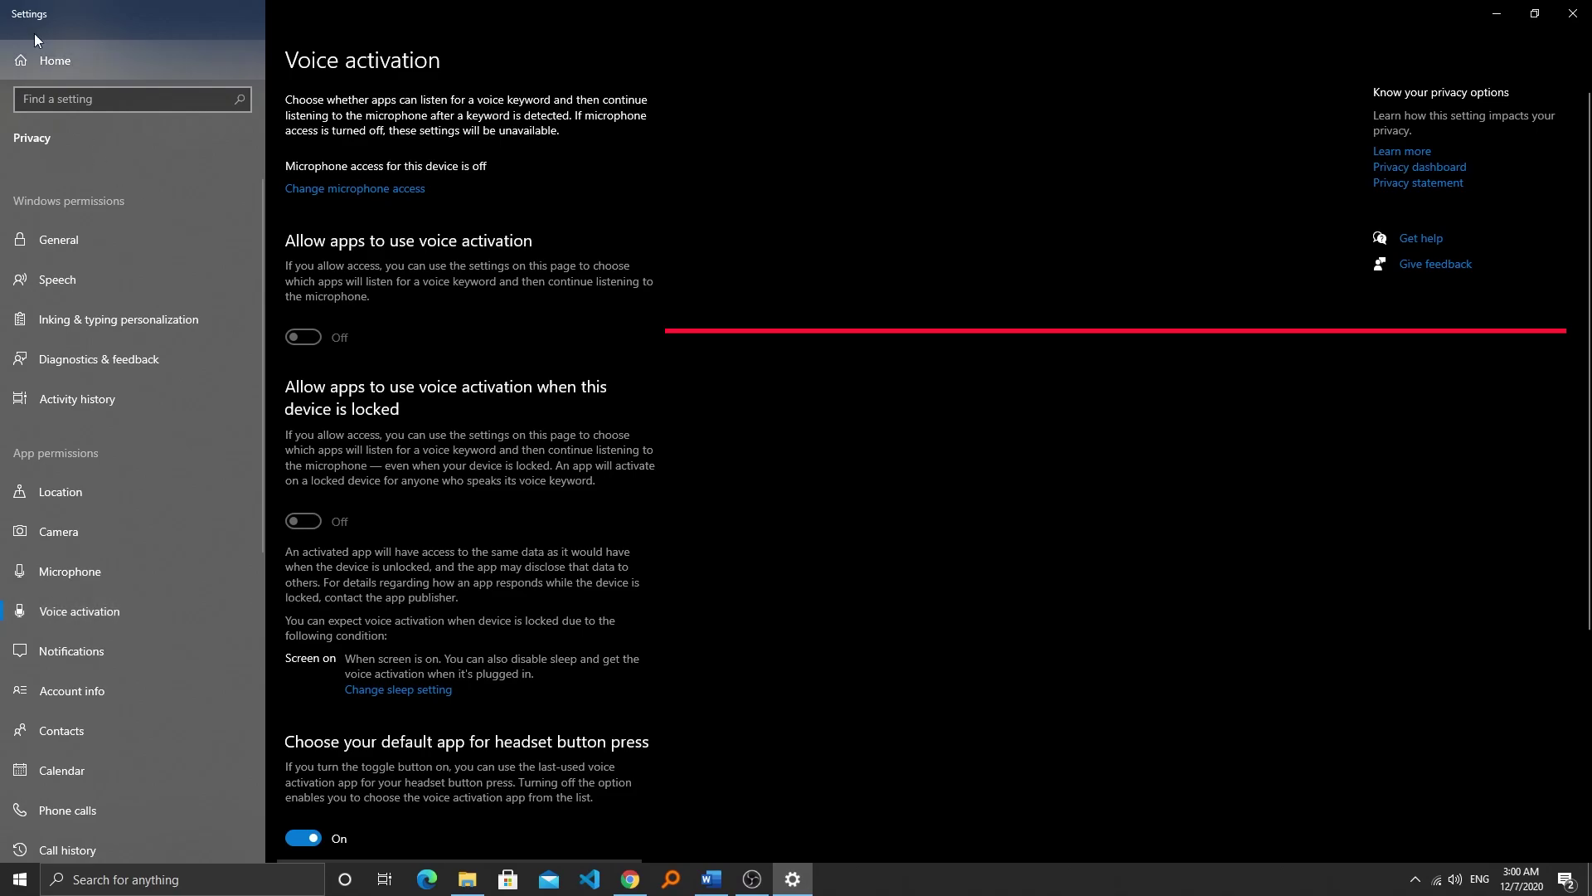
{"action": "left_click", "coordinate": [385, 193]}
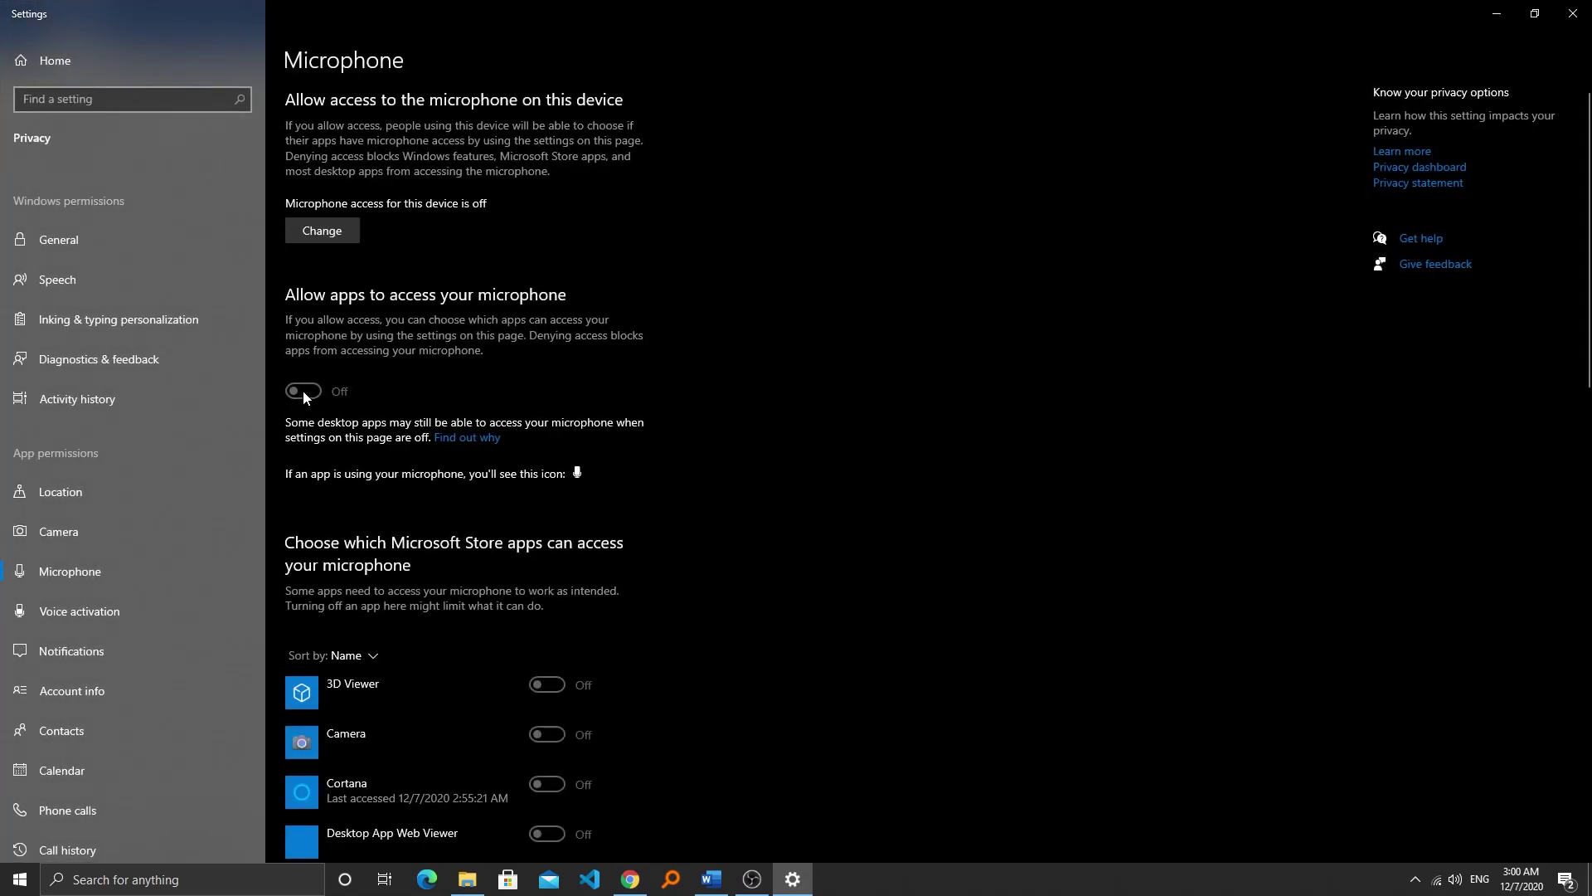
- Switch microphone access for this device on, then start and close Windows dictation (Win+H)
{"action": "left_click", "coordinate": [347, 227]}
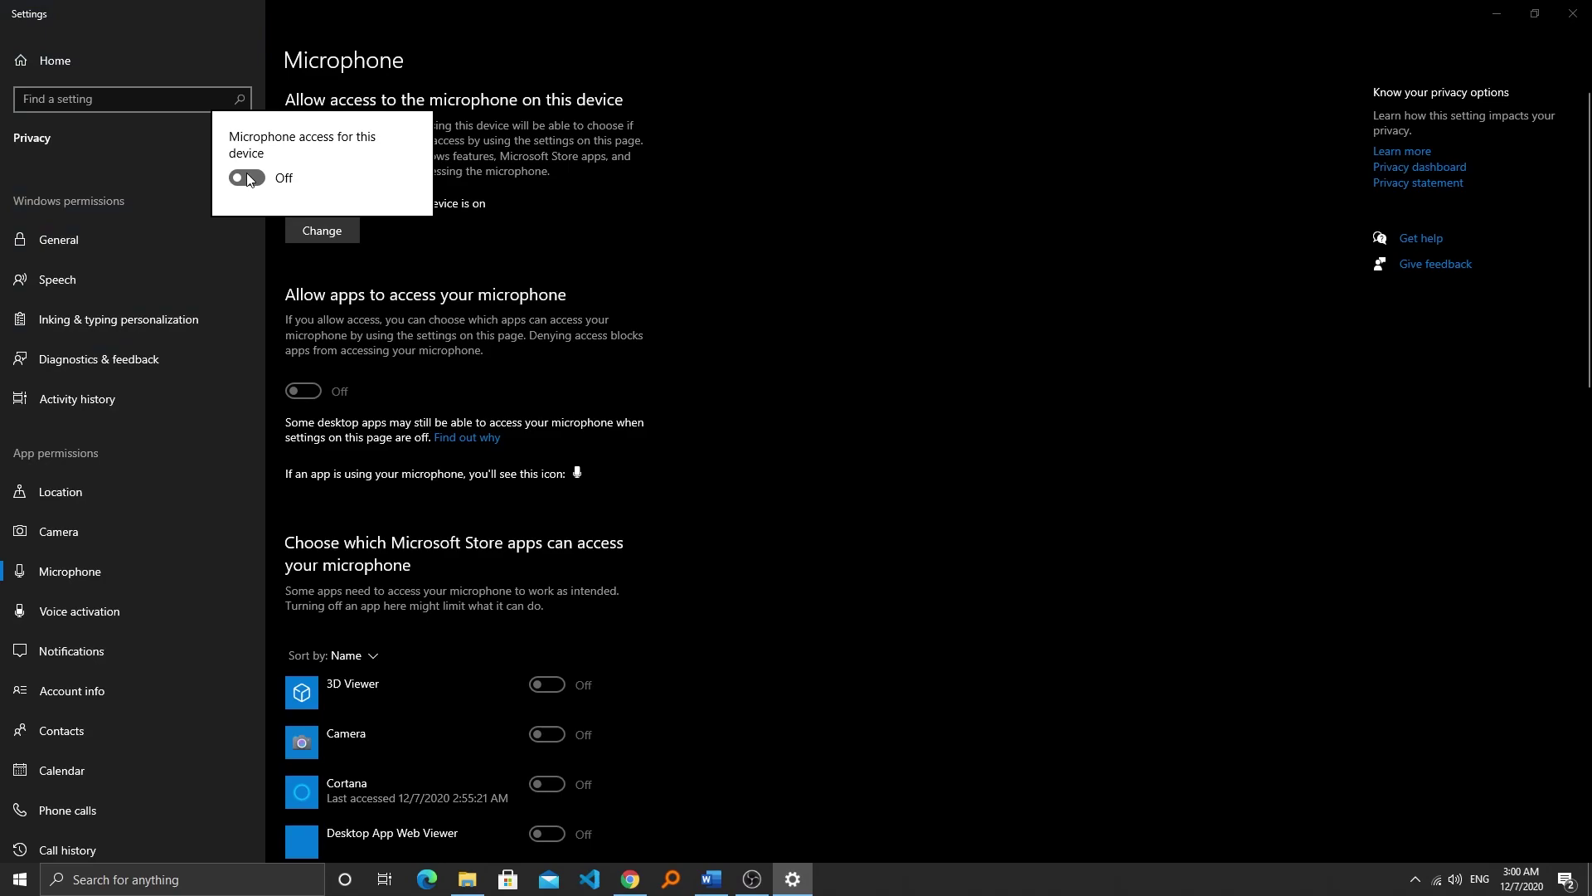
{"action": "left_click", "coordinate": [247, 177]}
{"action": "left_click", "coordinate": [436, 339]}
{"action": "scroll", "coordinate": [427, 328], "scroll_direction": "down", "scroll_amount": 5}
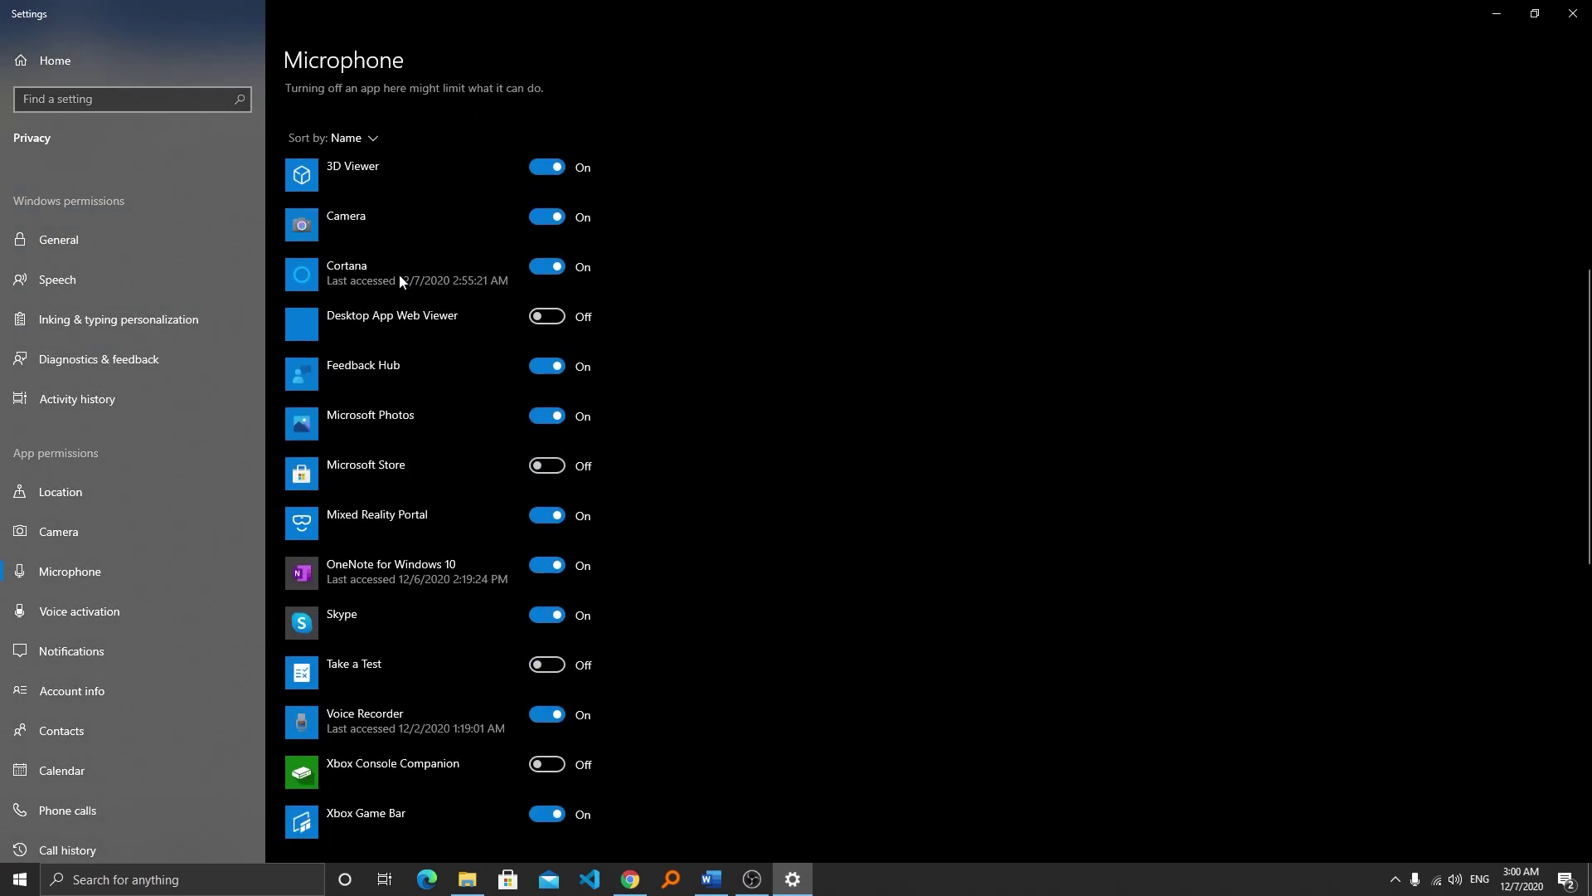
{"action": "key", "text": "super+h"}
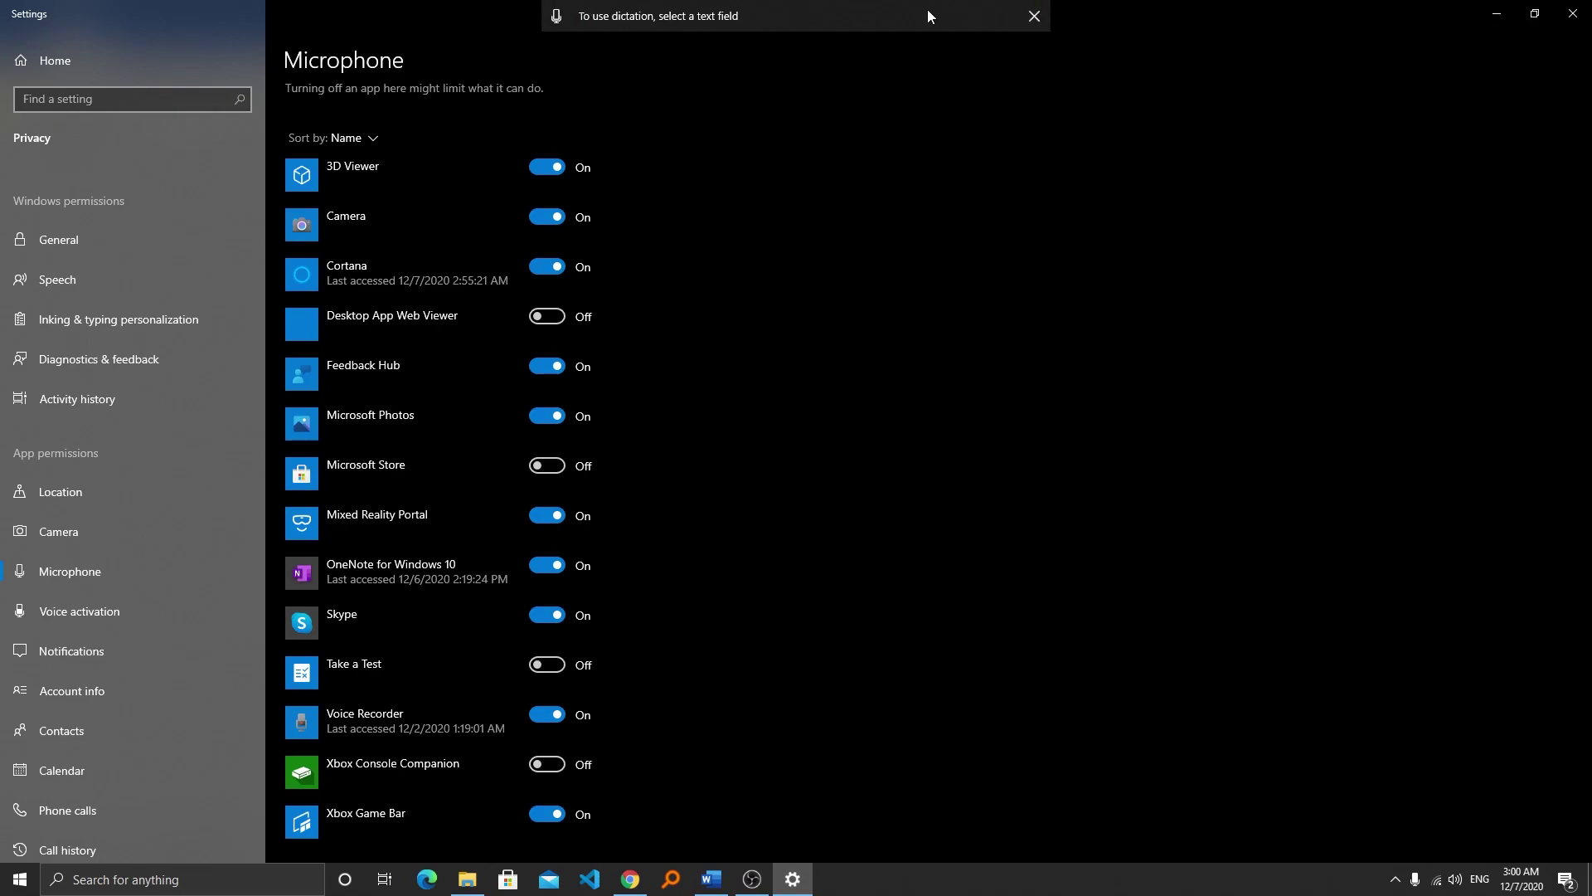
{"action": "left_click", "coordinate": [1034, 15]}
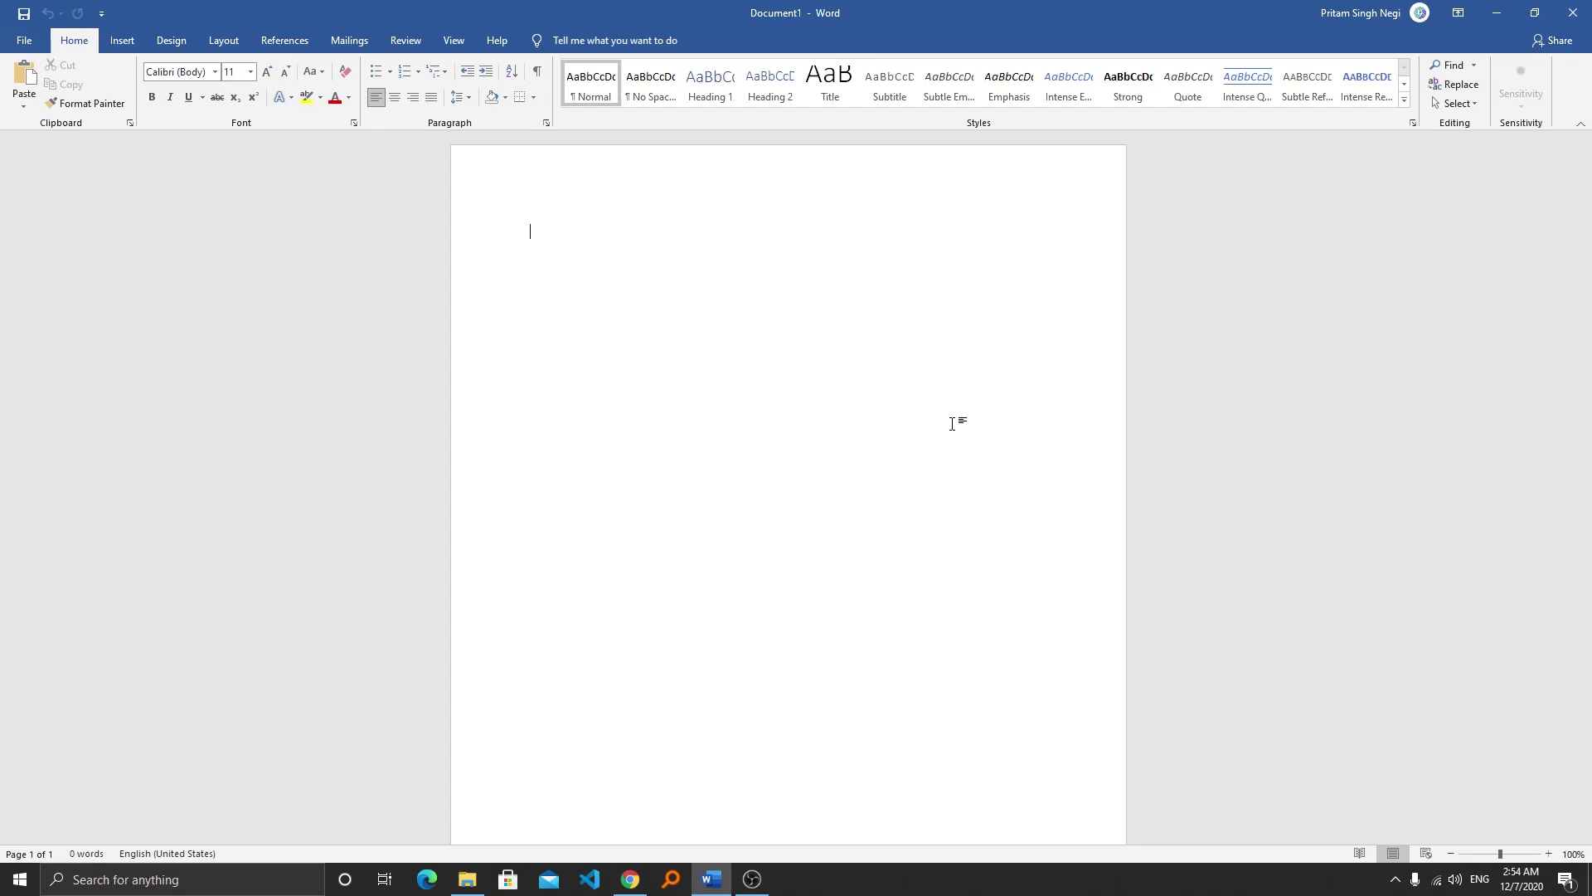
- Start dictation with Alt+` and speak a three-line paragraph about Microsoft dictation
{"action": "key", "text": "alt+grave"}
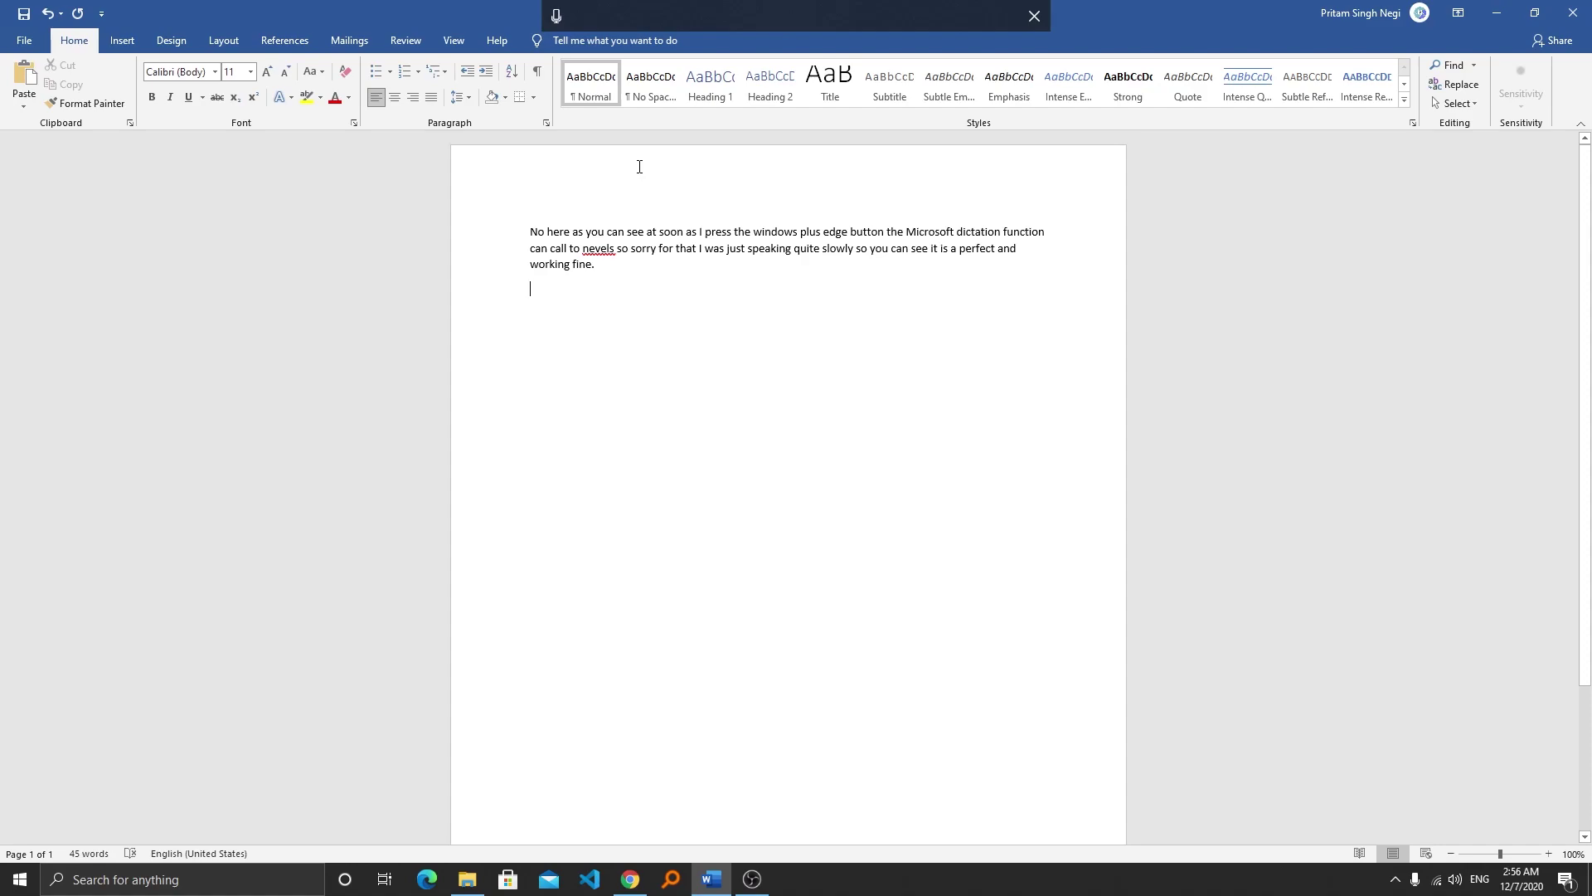
- Resume dictation listening with the dictation bar's microphone button
{"action": "left_click", "coordinate": [559, 16]}
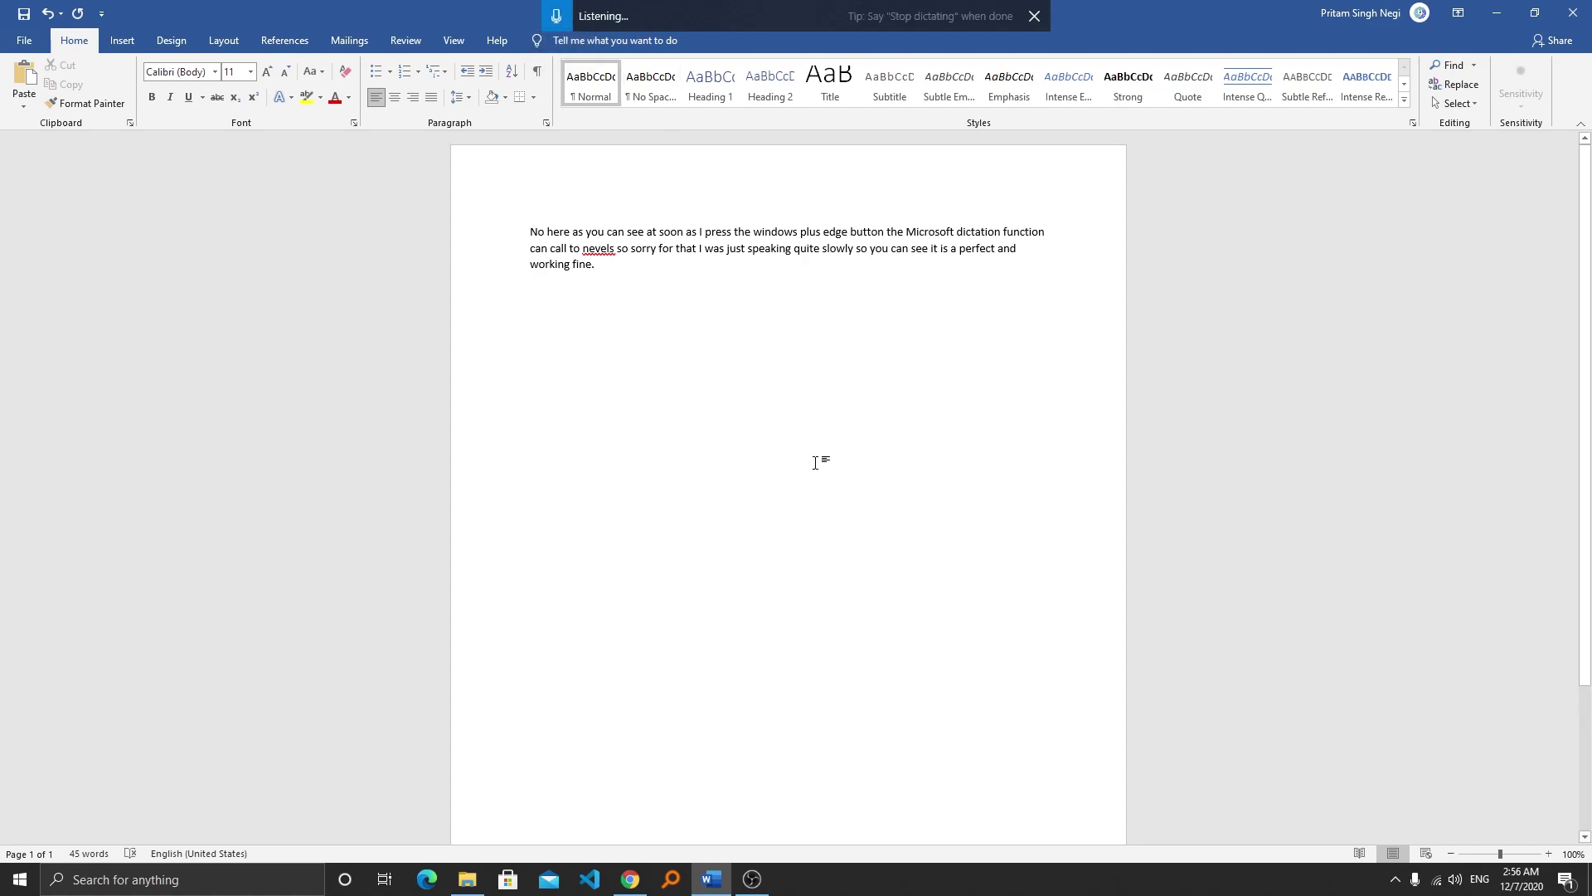